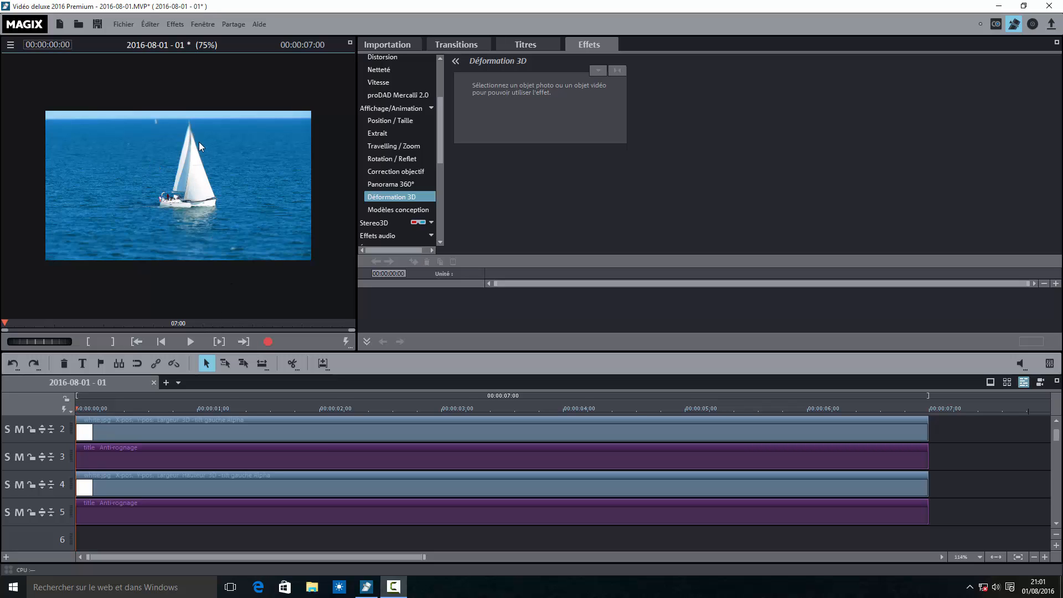
Play the finished example movie once through in the enlarged preview monitor, then restore the normal layout.
left_click(350, 45)
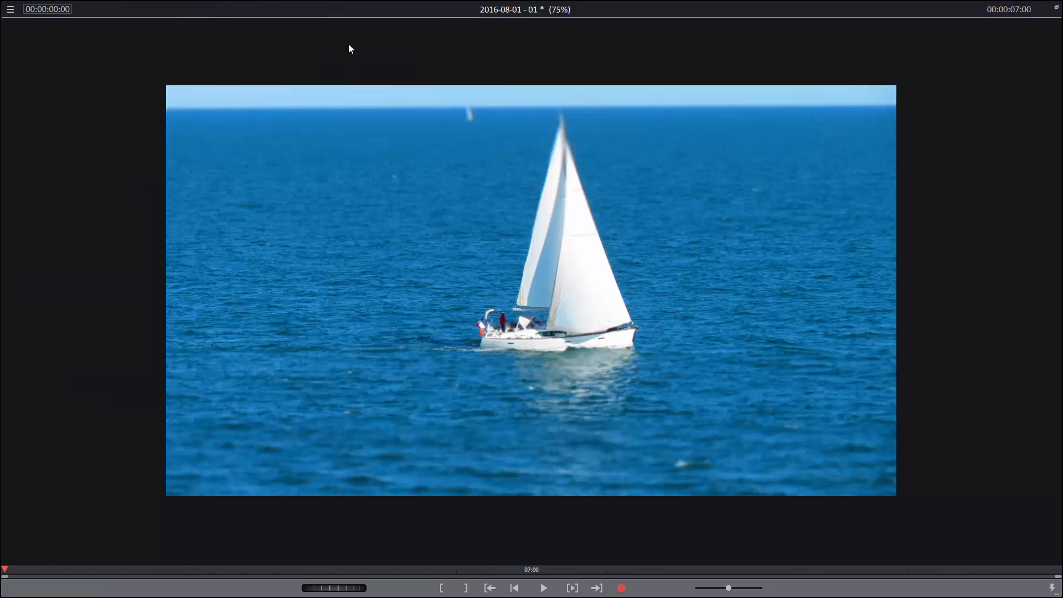
left_click(544, 589)
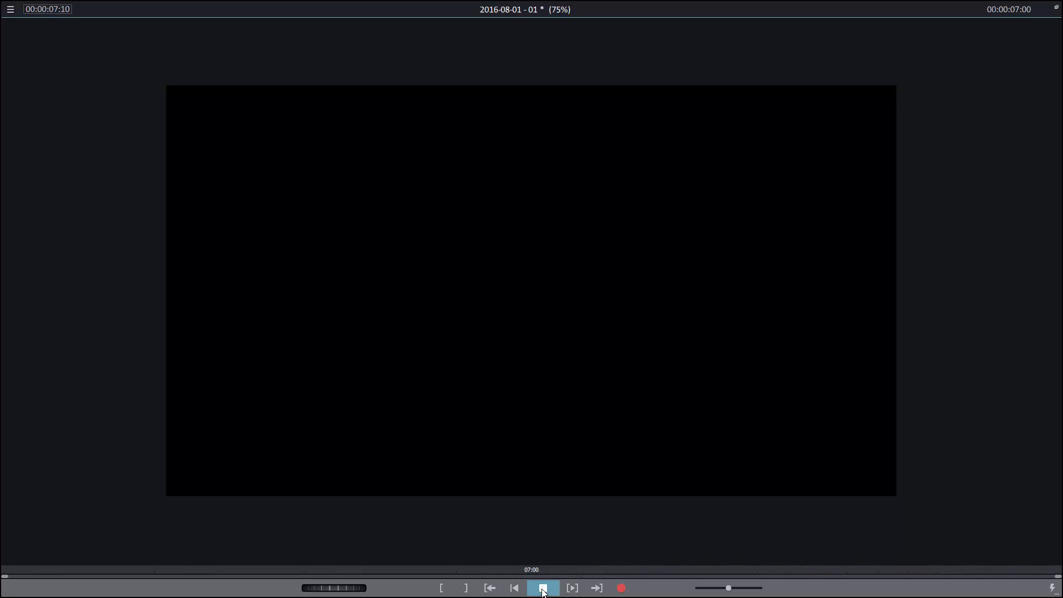
left_click(543, 589)
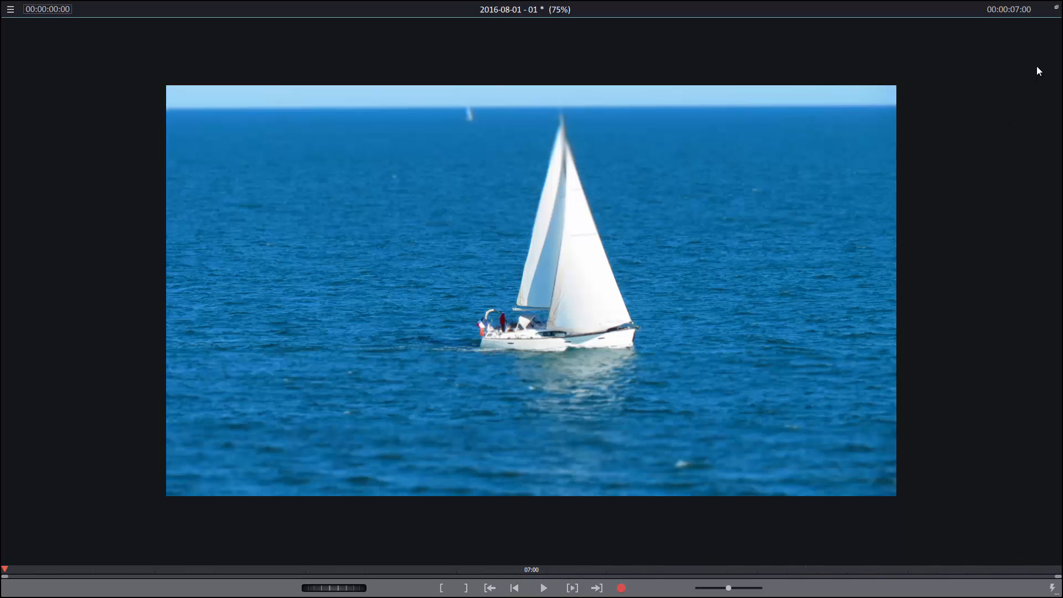
left_click(1057, 9)
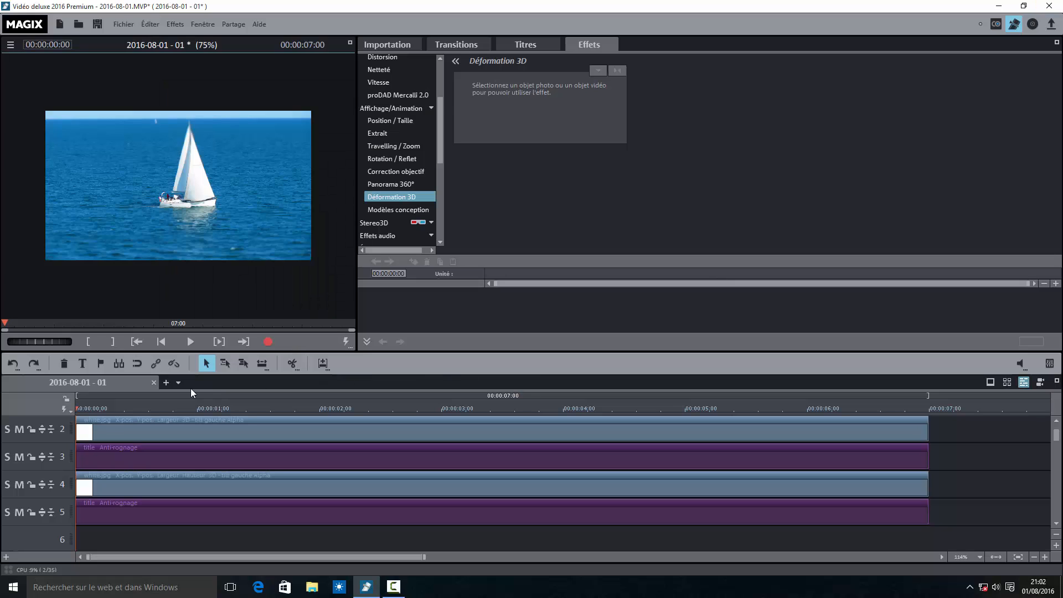
Create a new empty movie in the project and place the sailboat photo IMG_1166.JPG at the start of track 1.
left_click(168, 382)
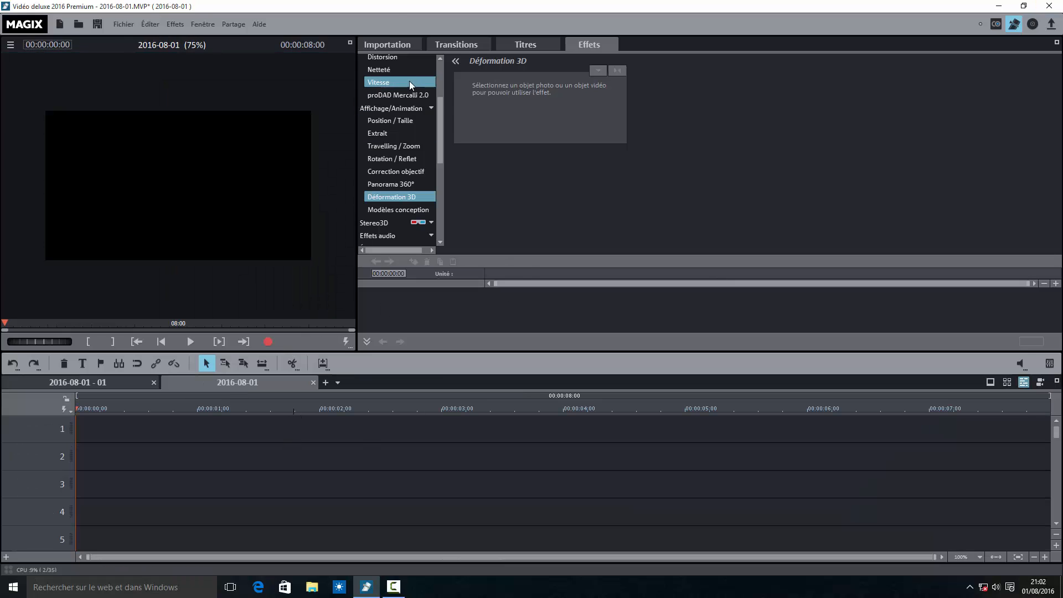
left_click(399, 45)
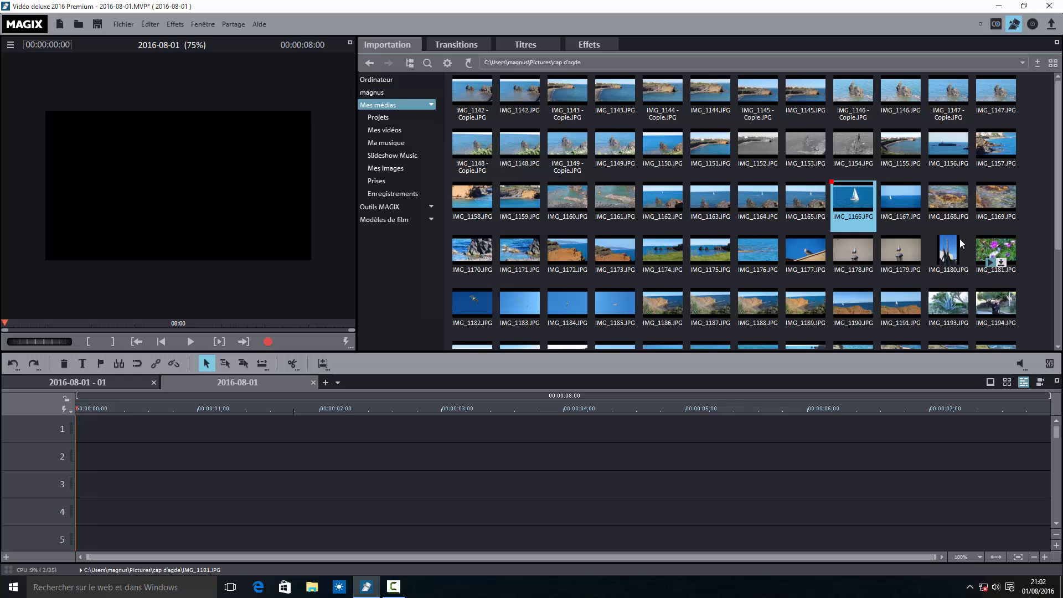
left_click_drag(855, 199, 100, 431)
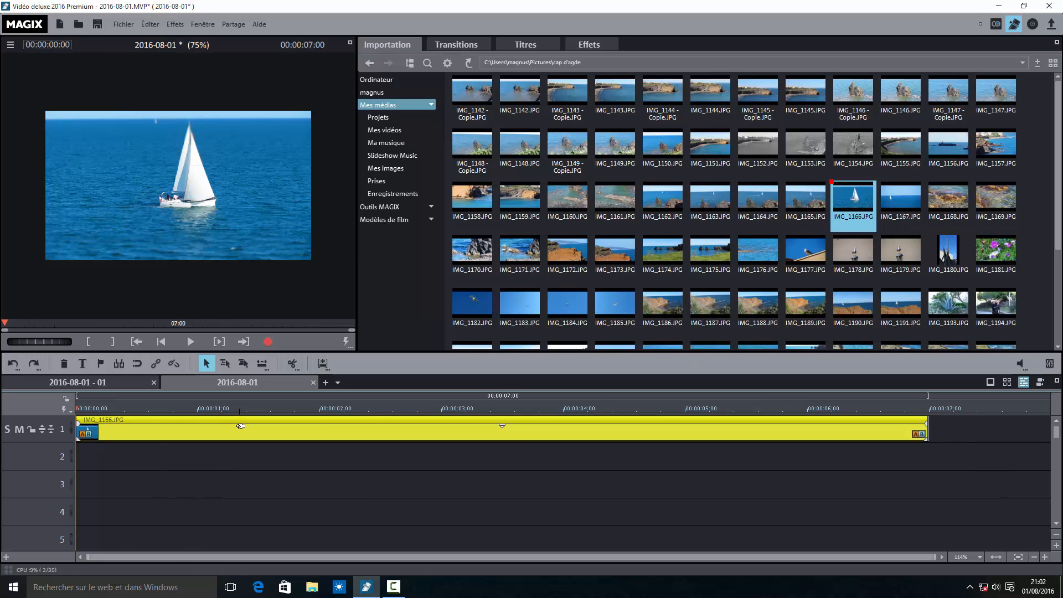
Add a title object over the photo with the text "un beau bateau de plaisance".
left_click(527, 45)
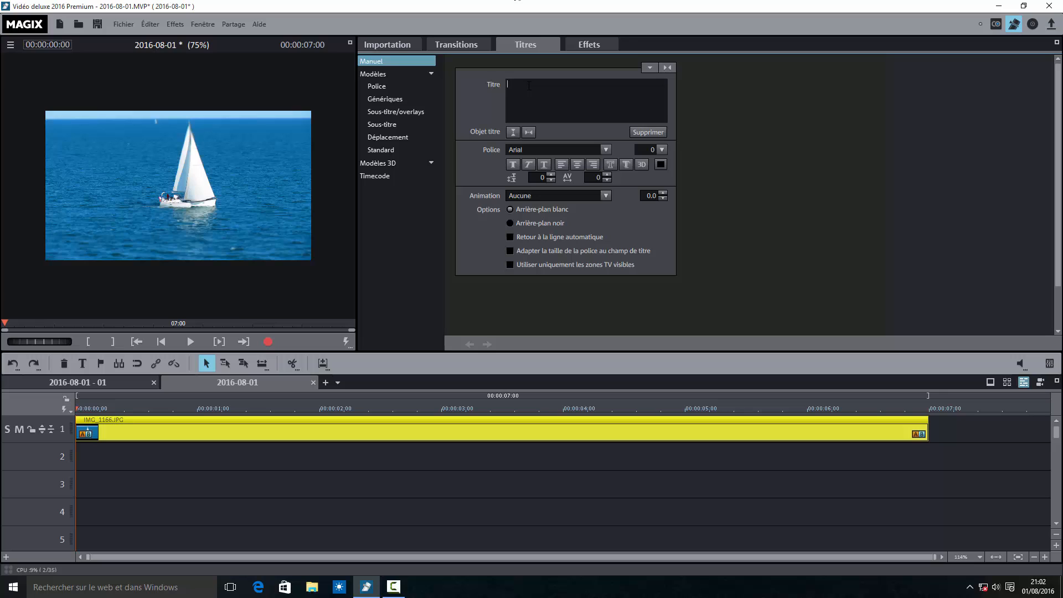
type("un bea")
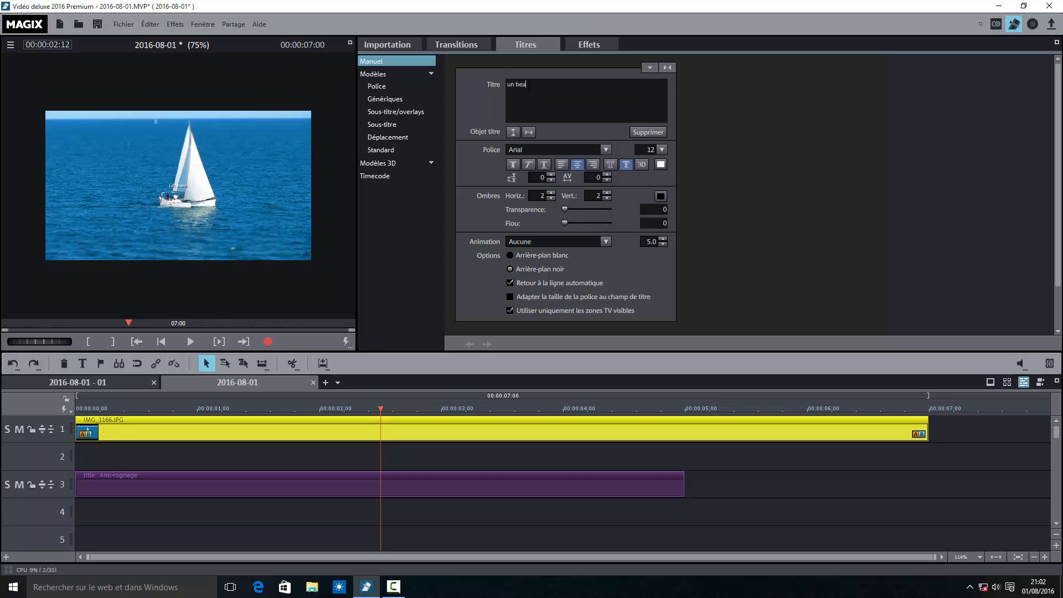
type("u bateau de plaisance")
Set the title's font to Autumn and its size to 38.
left_click(606, 149)
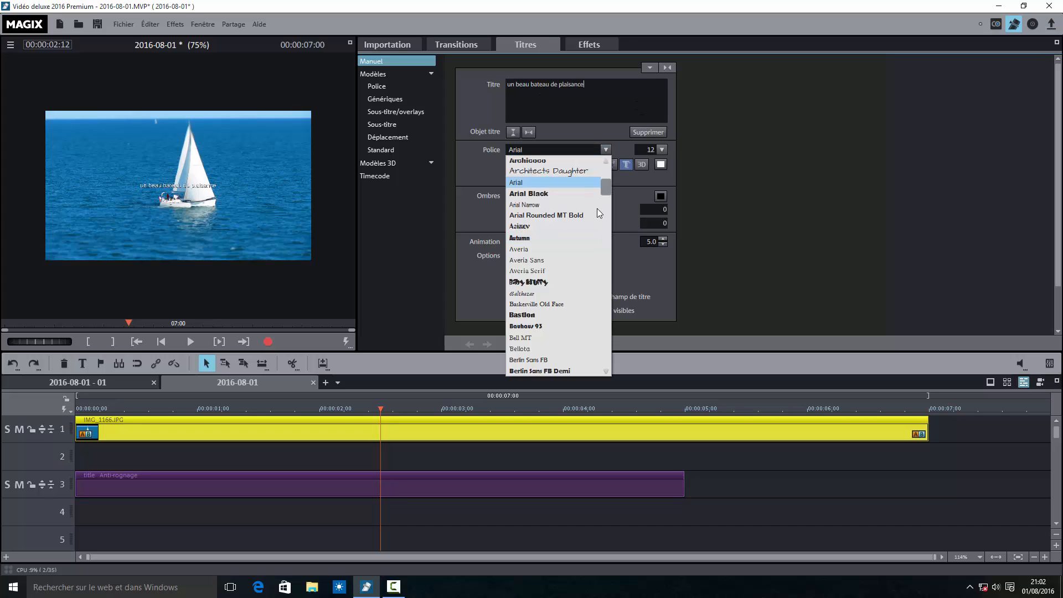
left_click(543, 238)
left_click(662, 150)
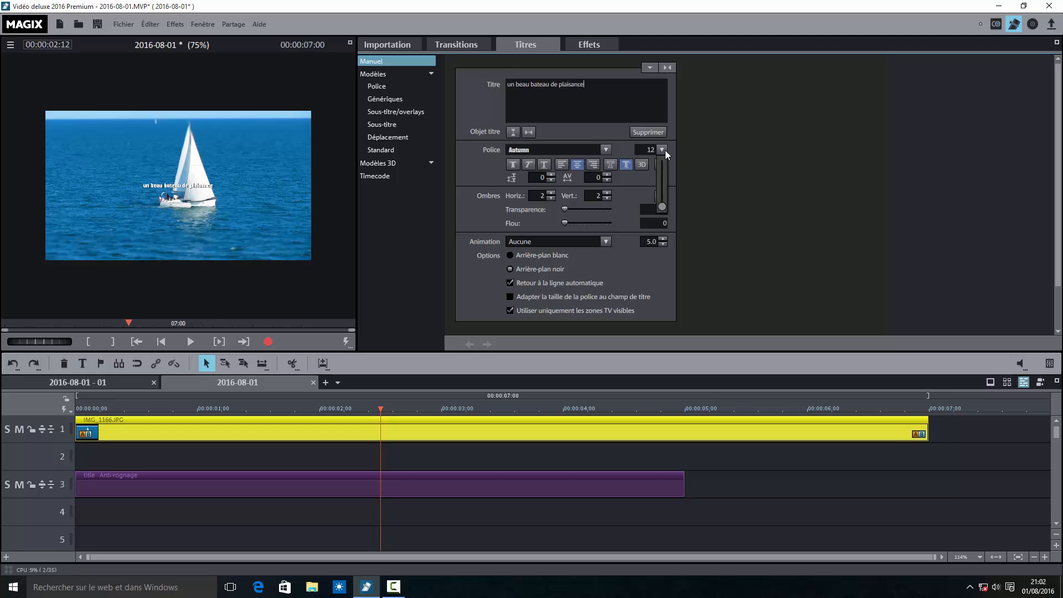
left_click_drag(662, 201, 664, 199)
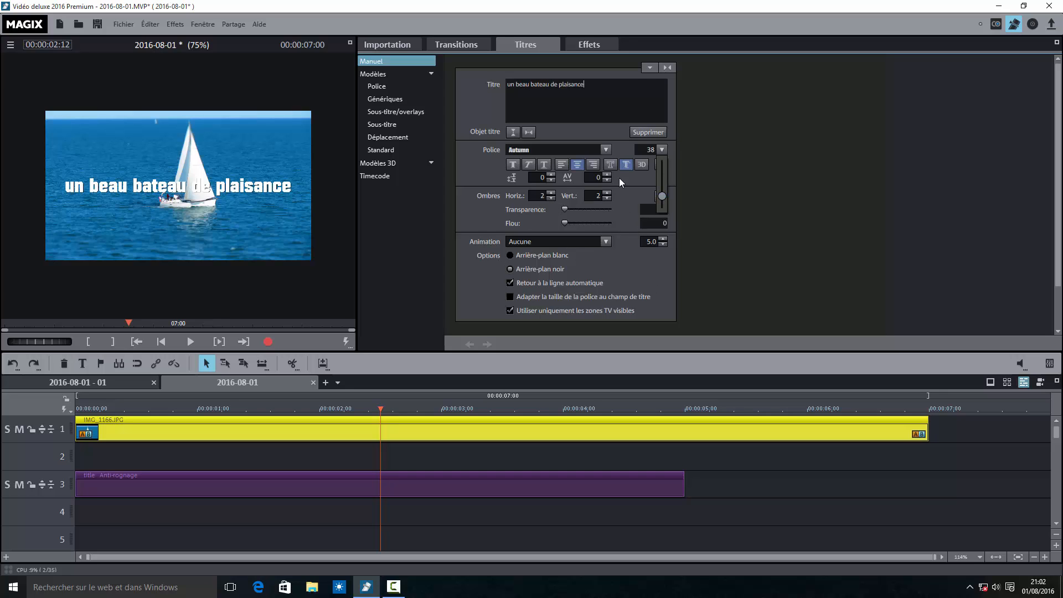
Turn on the 3D style for the title and set its shadow colour to pink (255, 0, 128).
left_click(640, 164)
left_click(660, 196)
left_click(698, 160)
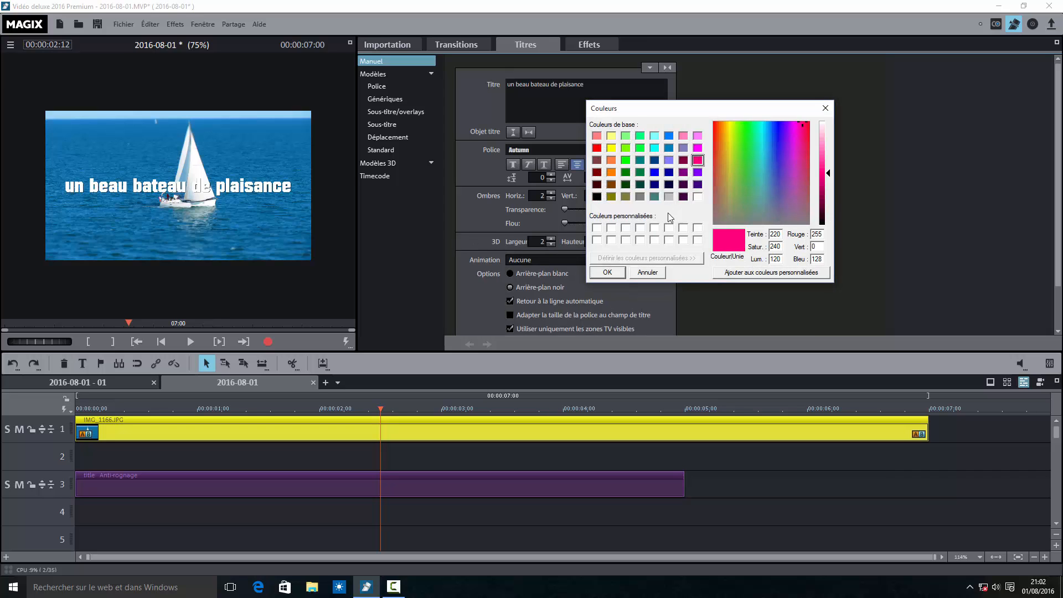
left_click(612, 270)
Set the title shadow to a horizontal offset of 15, a vertical offset of 16 and a blur of 37.
left_click(608, 194)
left_click(608, 193)
left_click(607, 194)
left_click(606, 194)
left_click(607, 194)
left_click(607, 194)
left_click(607, 194)
left_click(607, 194)
left_click(555, 192)
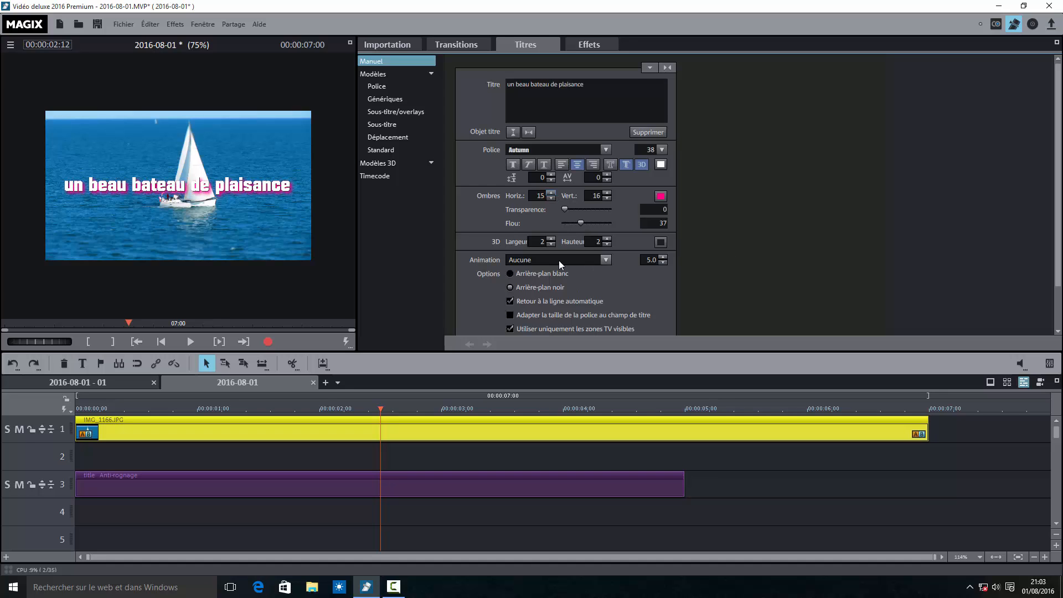
Give the title the animation "De gauche à droite" and select its clip on track 3.
left_click(606, 259)
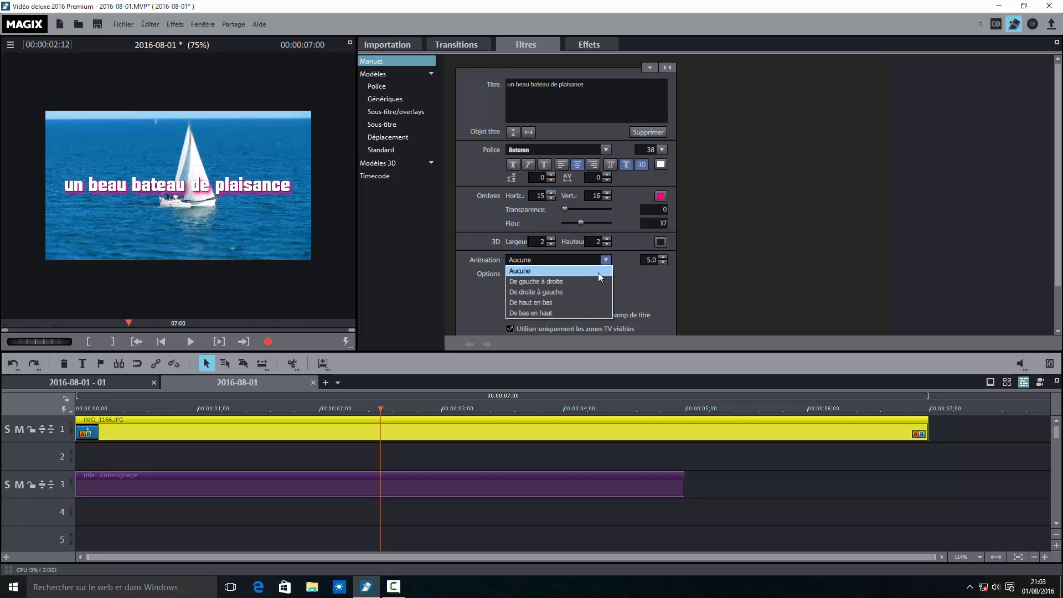
left_click(550, 282)
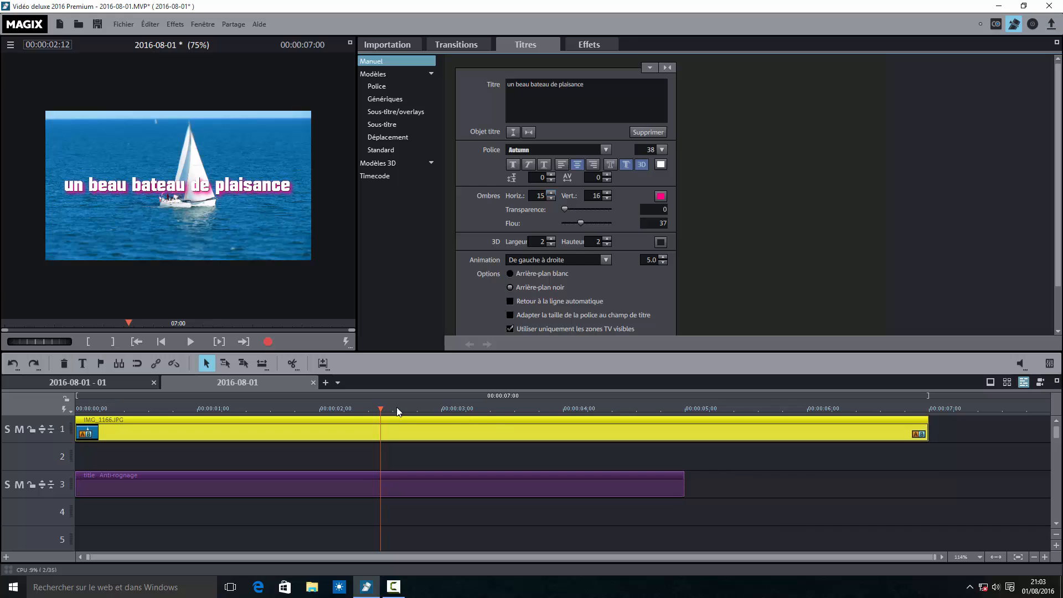
left_click(380, 483)
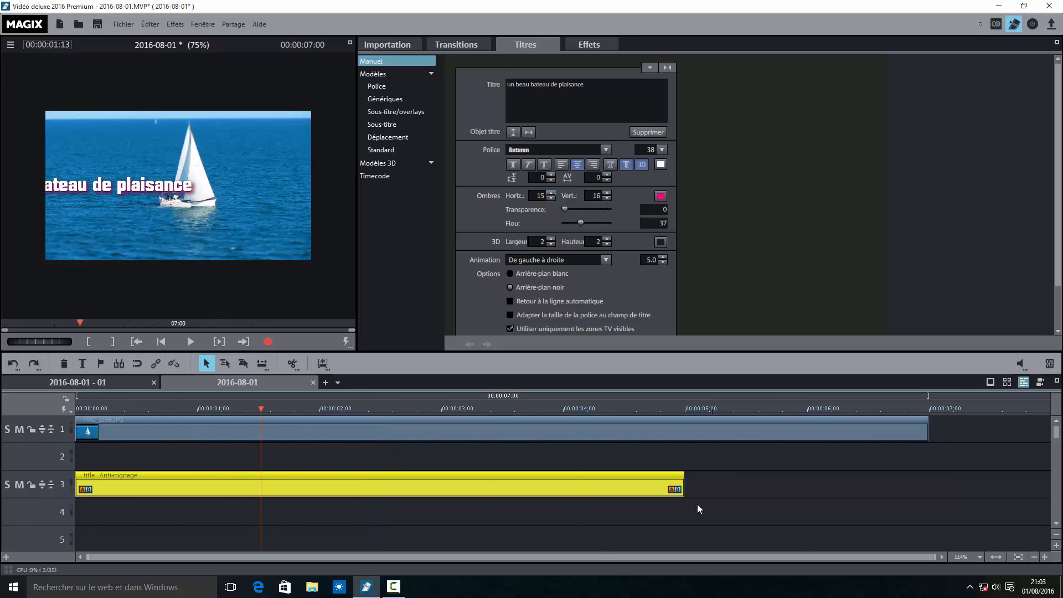
Extend the title clip to the end of the photo at 7 seconds and return the playhead to the start.
left_click_drag(684, 487, 913, 491)
left_click_drag(261, 410, 72, 411)
left_click(125, 461)
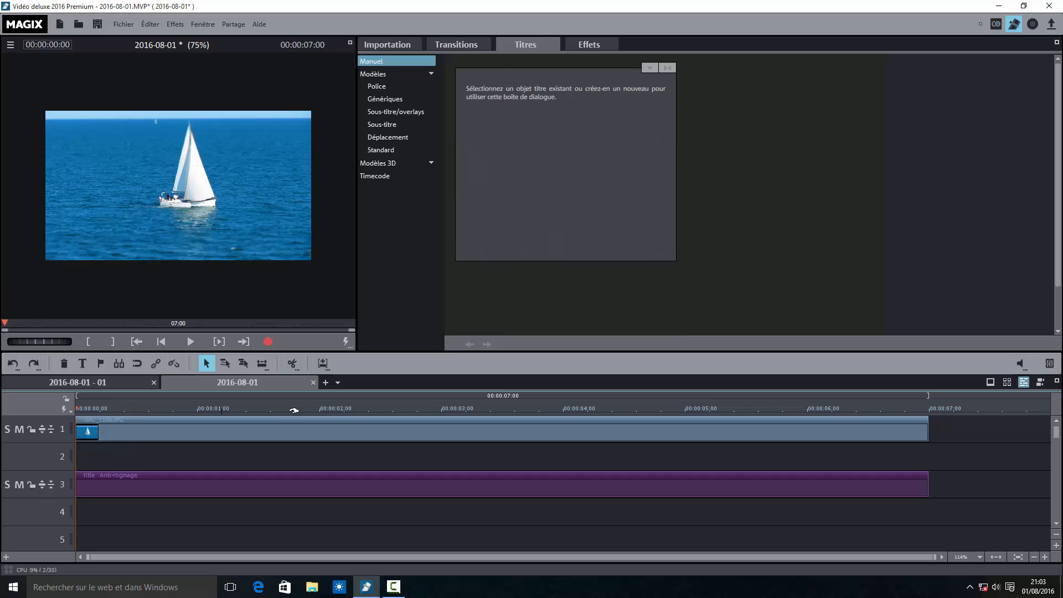
Insert the "Blanc" test image from the design elements on track 2, between the photo and the title.
left_click(582, 48)
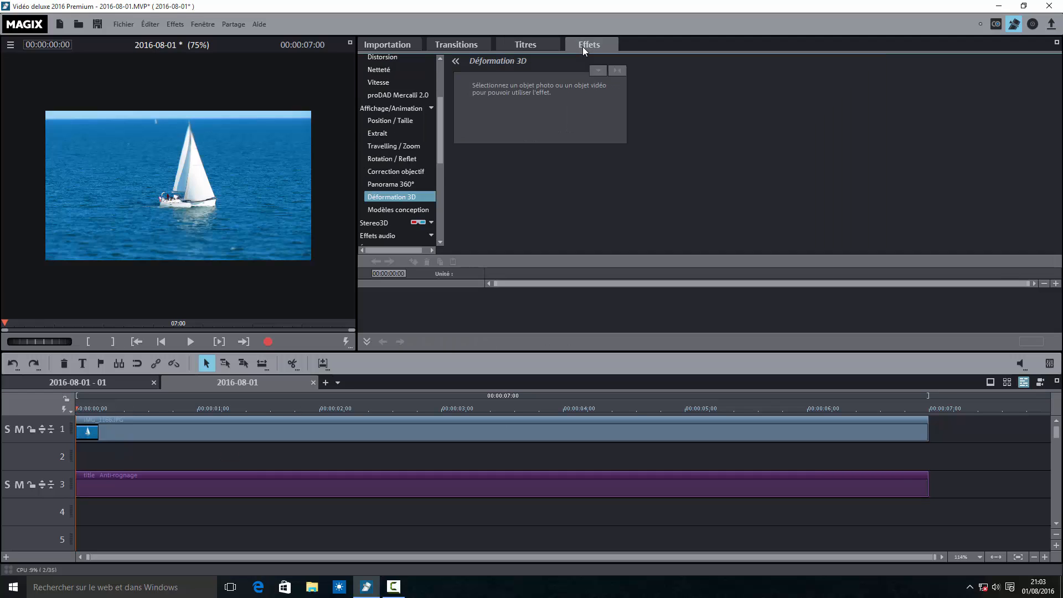
left_click_drag(443, 144, 430, 194)
left_click(409, 112)
left_click(412, 121)
left_click(400, 161)
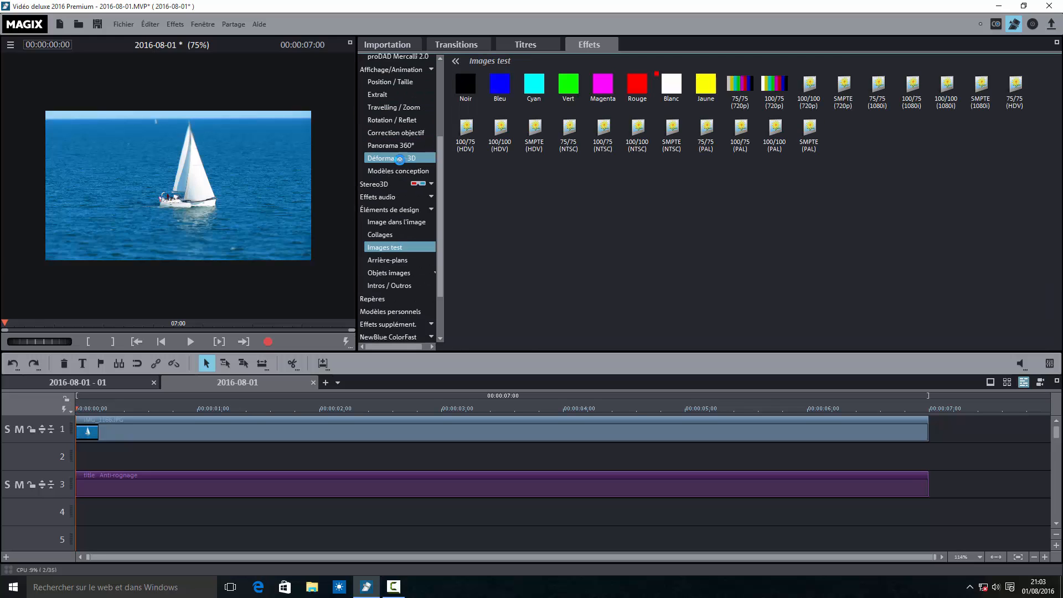
left_click_drag(671, 81, 119, 451)
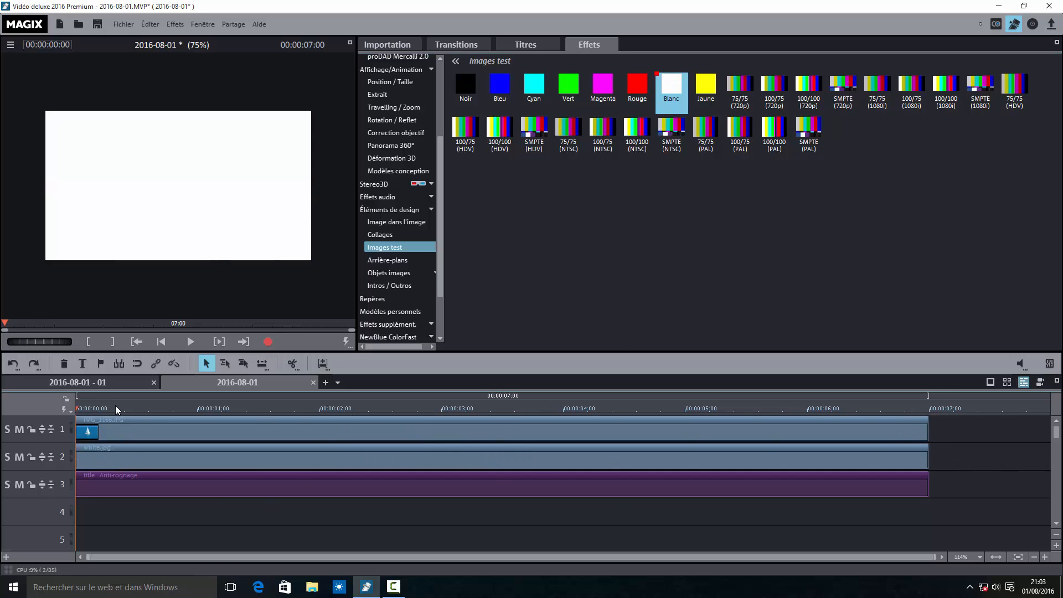
Apply the Alpha option of the Chrominance effect to the white image clip on track 2.
left_click(328, 431)
left_click(251, 446)
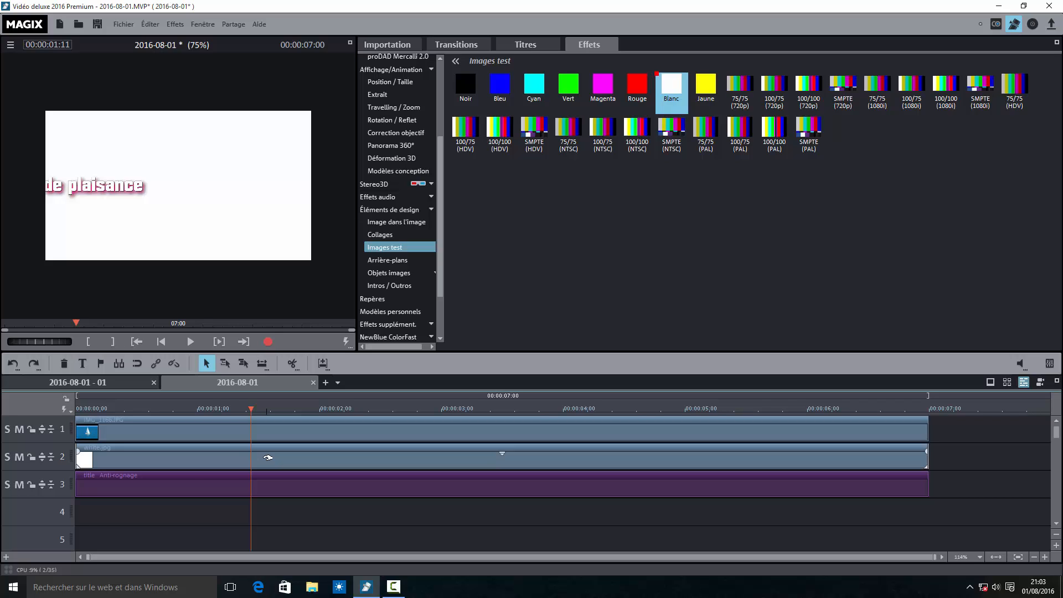
left_click(268, 458)
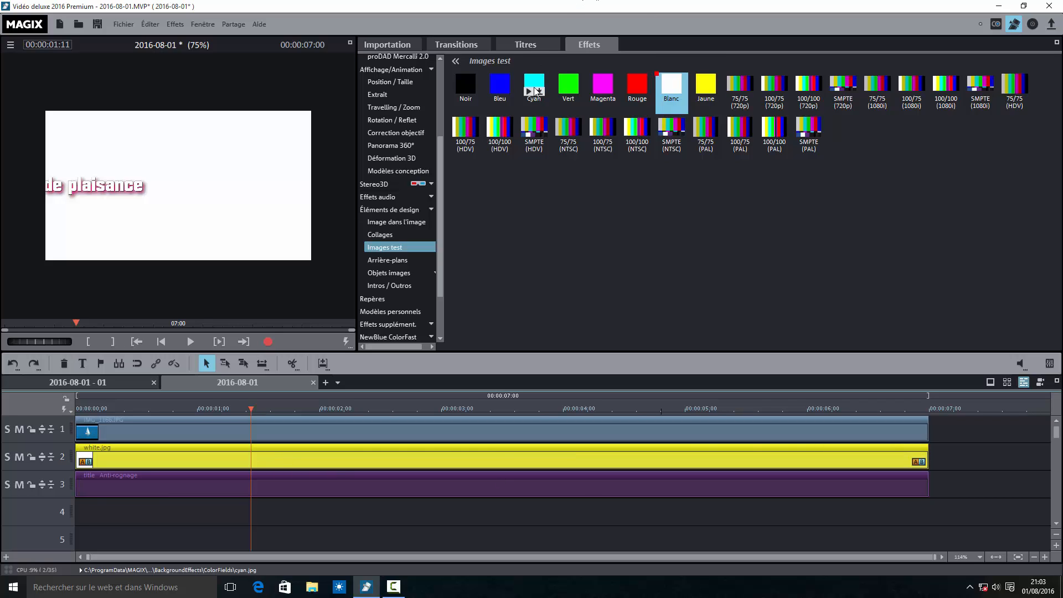
left_click_drag(441, 161, 437, 100)
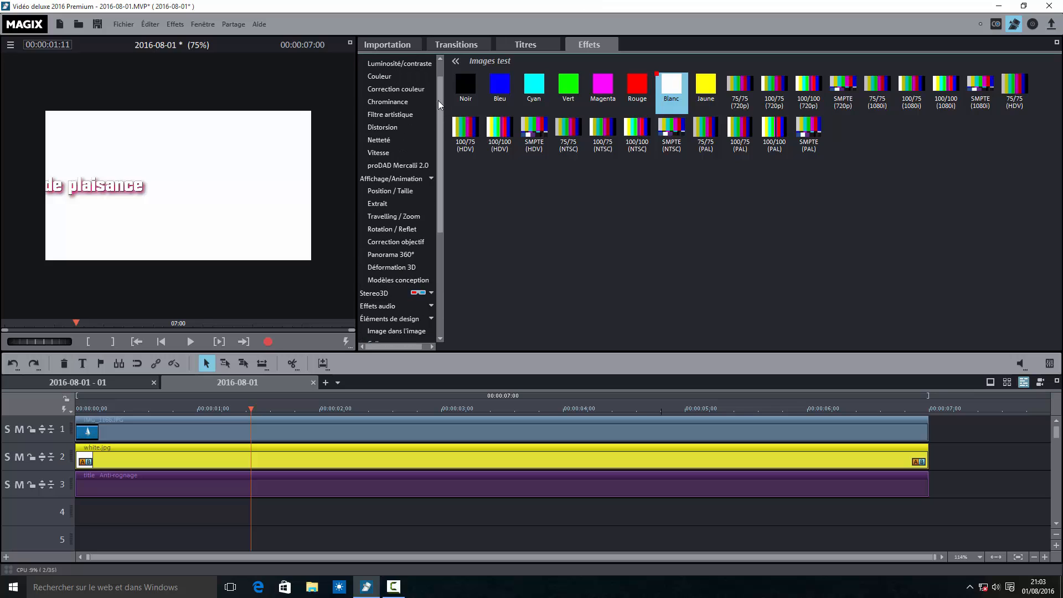
left_click(419, 179)
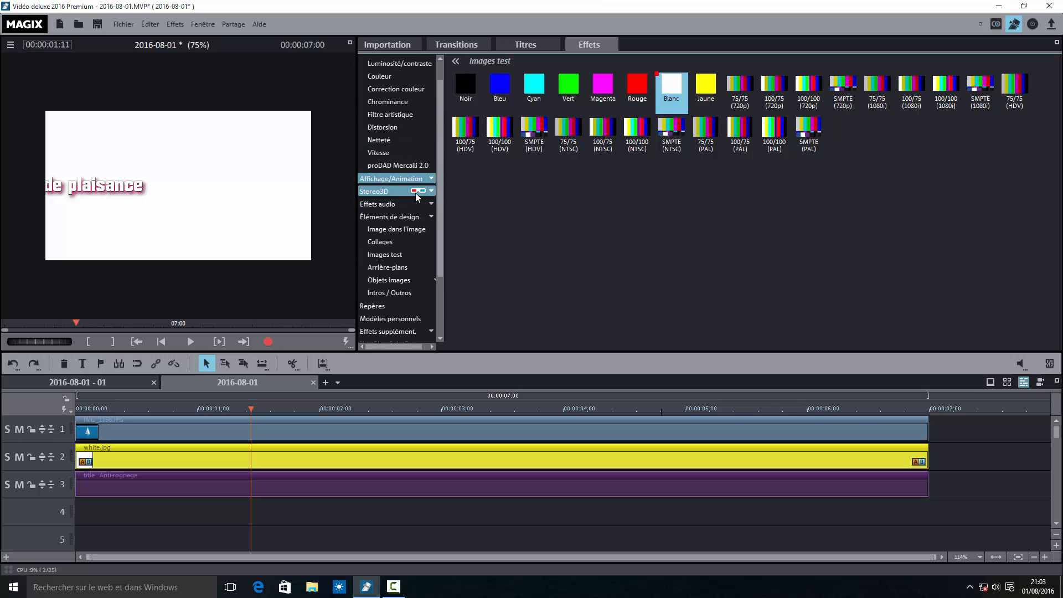
left_click_drag(443, 131, 443, 104)
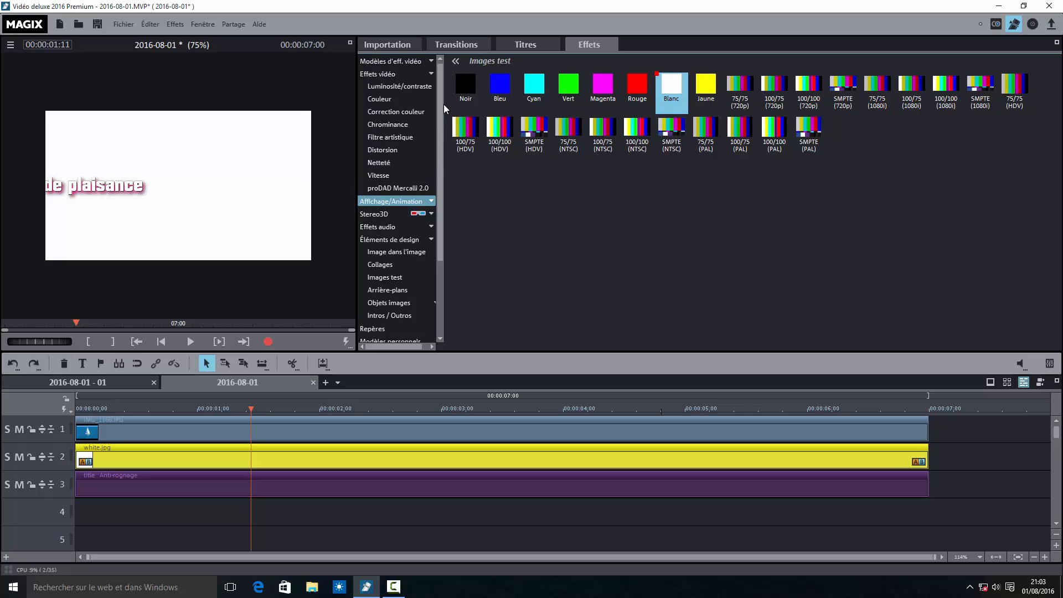
left_click(409, 127)
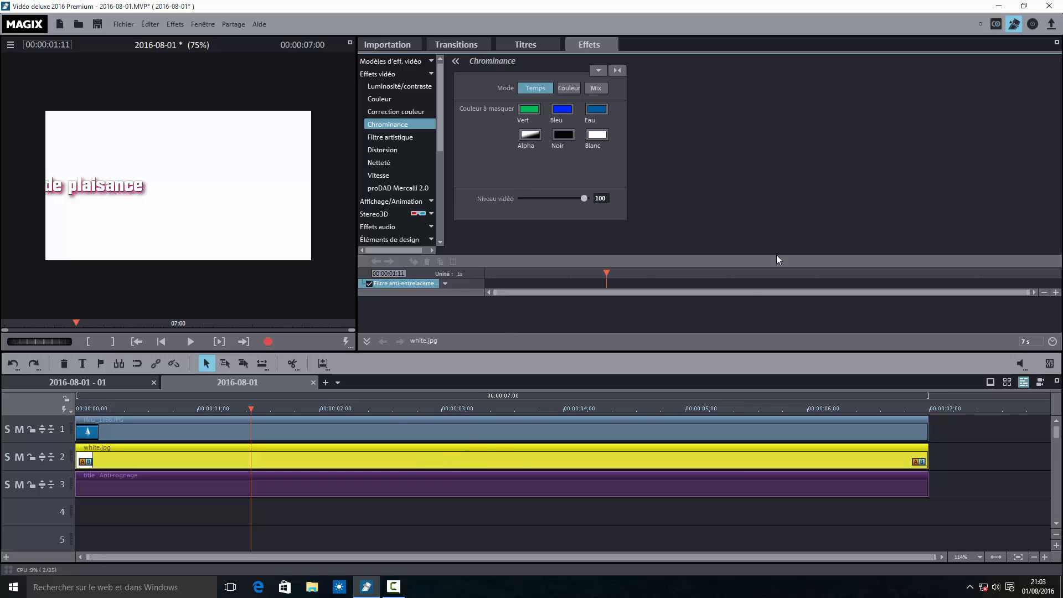
left_click(530, 135)
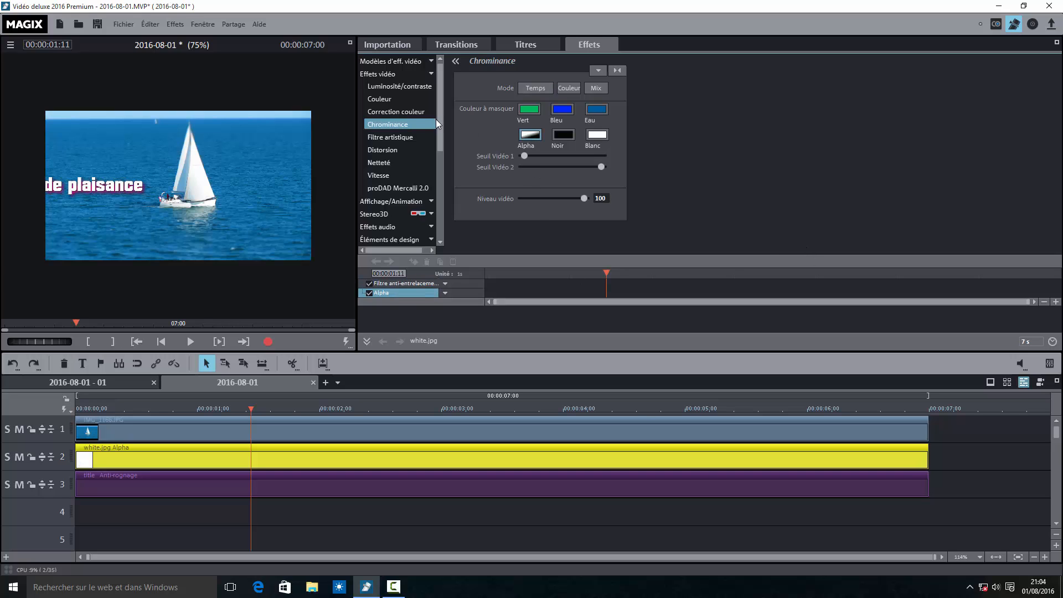
Shift the white image with Position / Taille to about -1002, 3 px at 00:00:01:20, so its right edge reaches the sail's left side.
left_click_drag(443, 124, 441, 151)
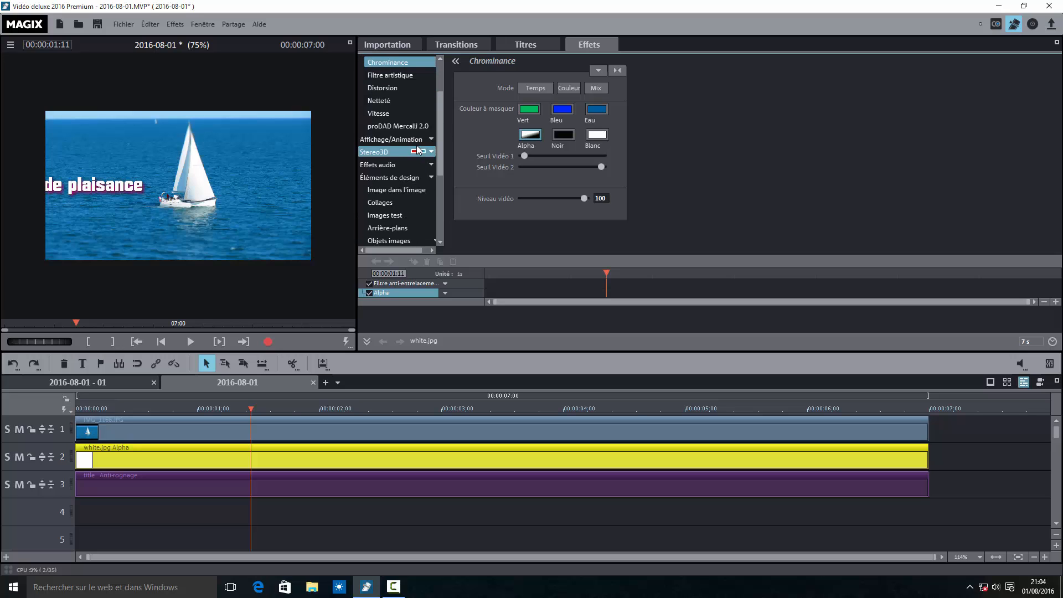
left_click(414, 140)
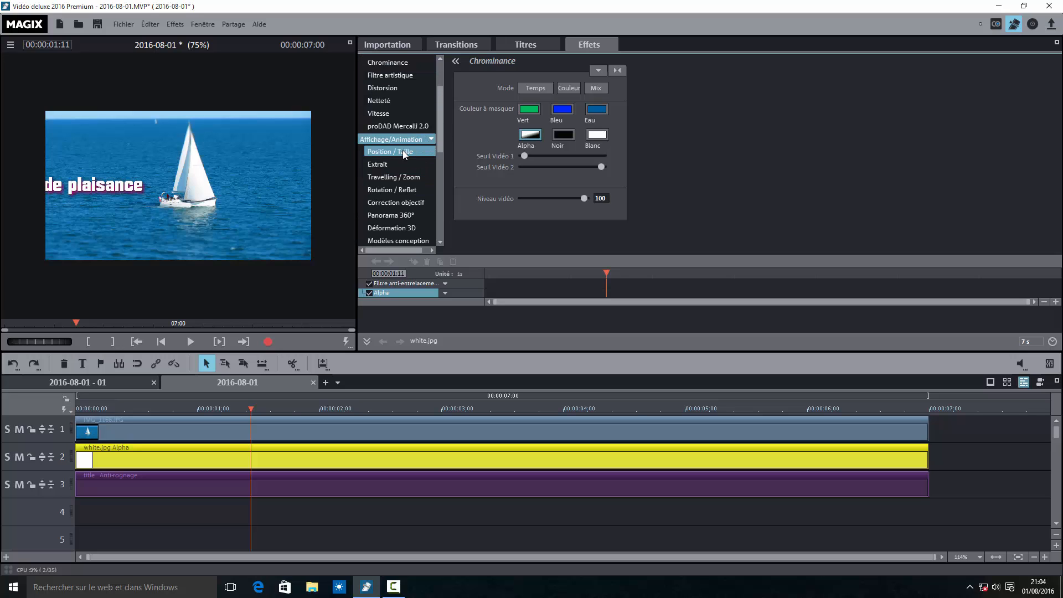
left_click(403, 150)
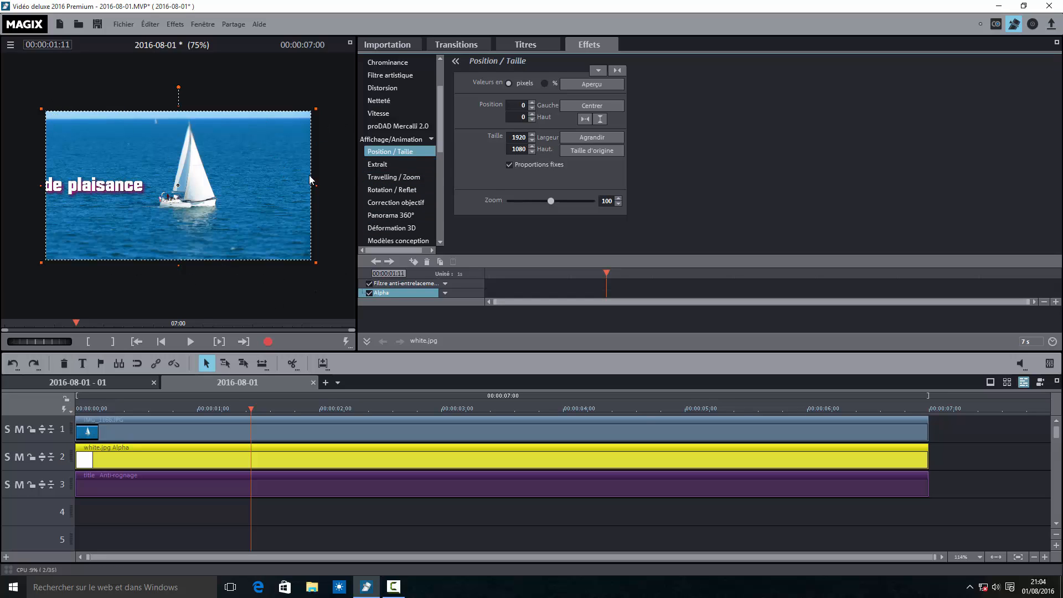
left_click_drag(251, 408, 294, 406)
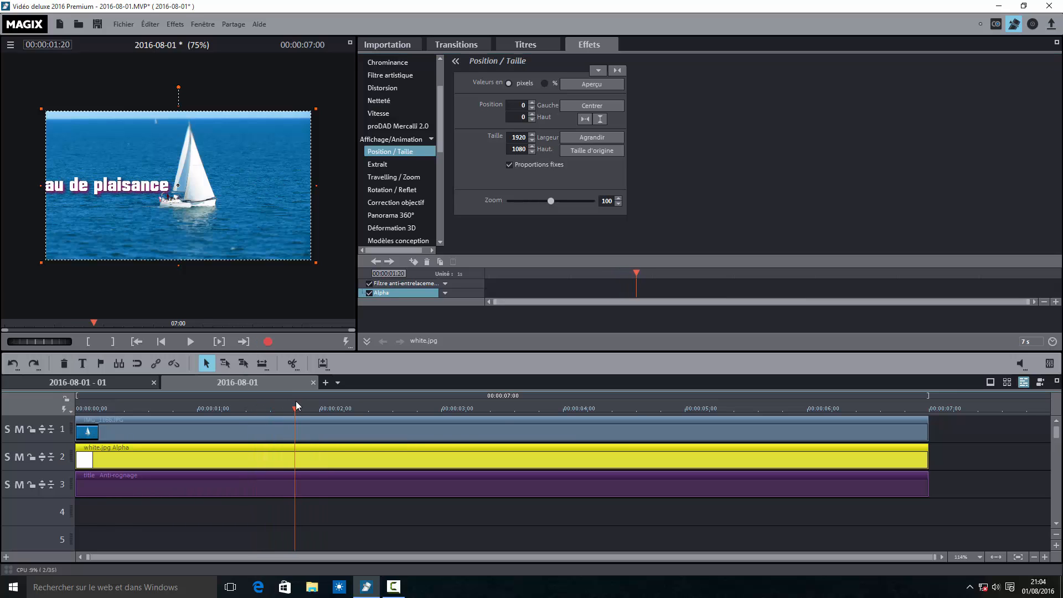
left_click_drag(304, 185, 150, 172)
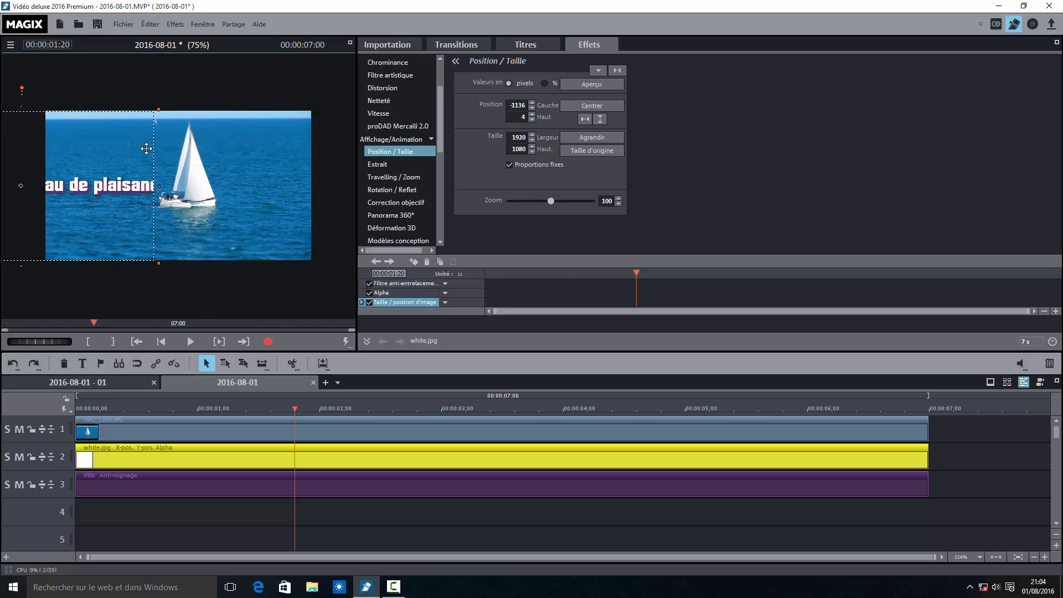
left_click_drag(140, 145, 139, 145)
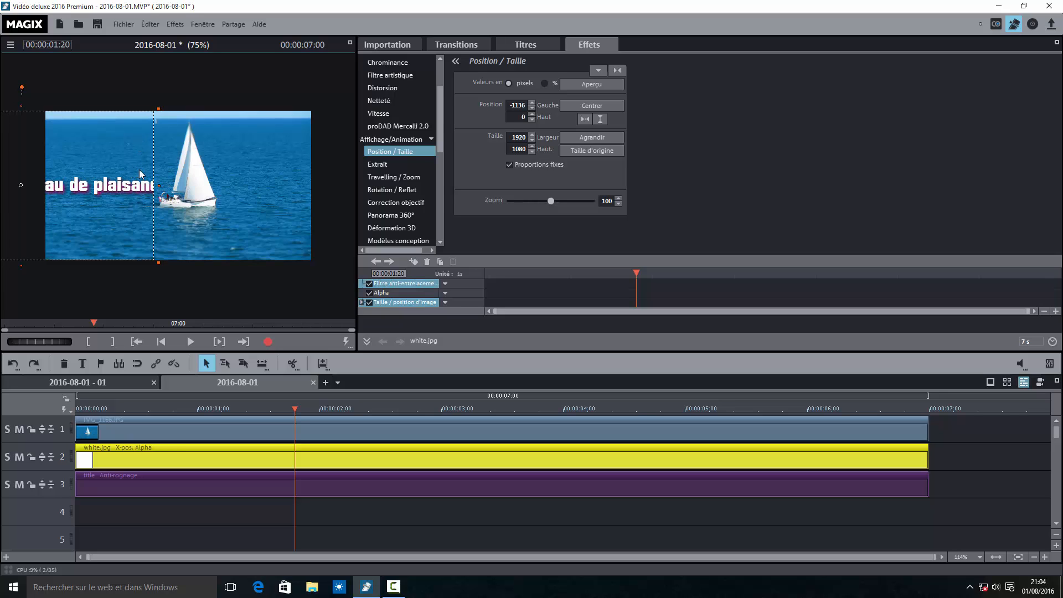
left_click(349, 44)
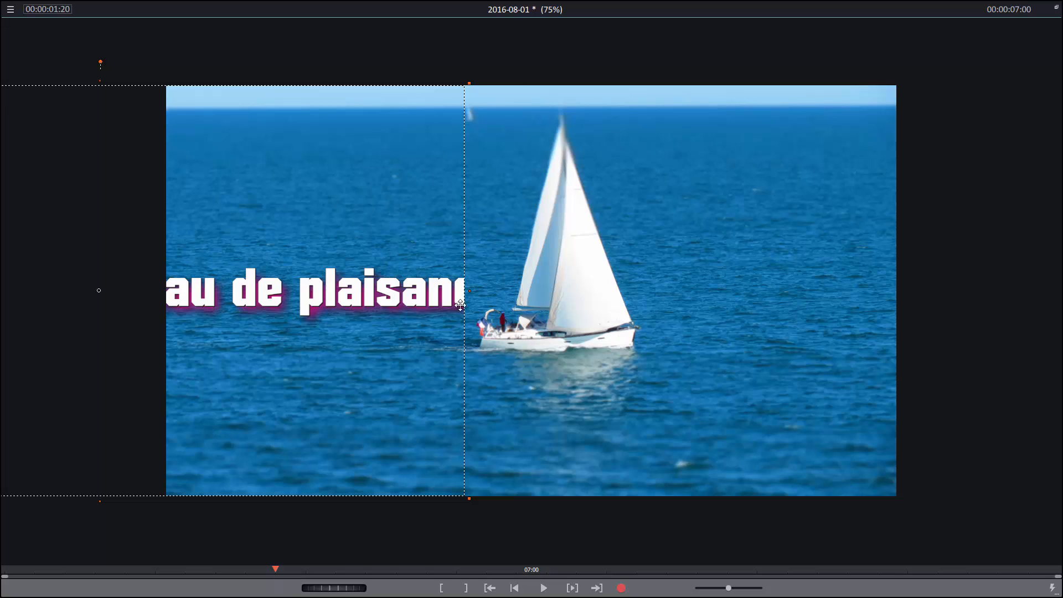
left_click_drag(400, 241, 451, 240)
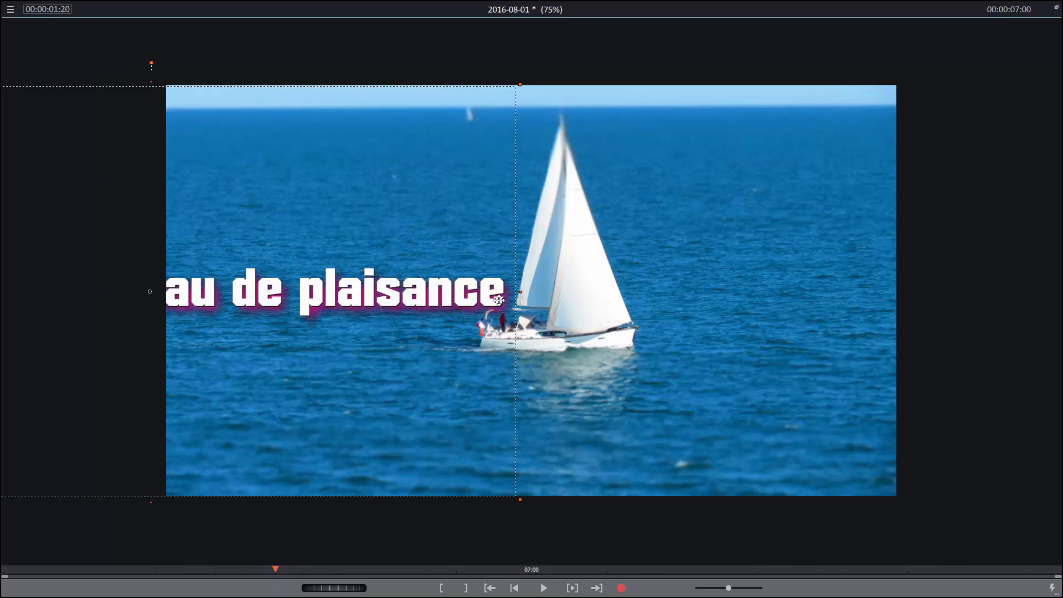
Play the animation in the enlarged preview to check how the title vanishes at the mask's straight edge.
left_click(544, 588)
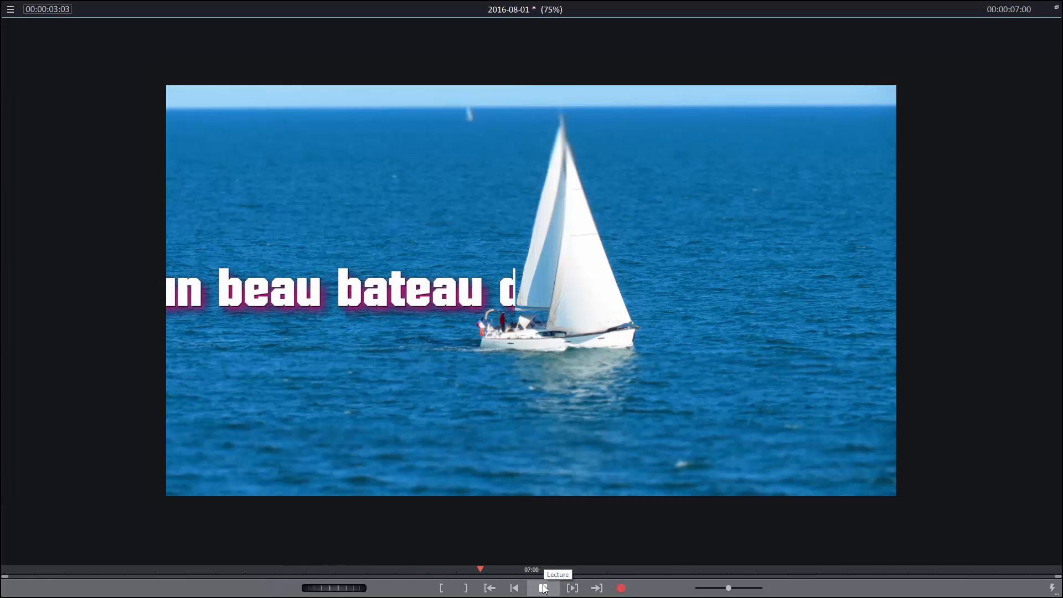
left_click(545, 587)
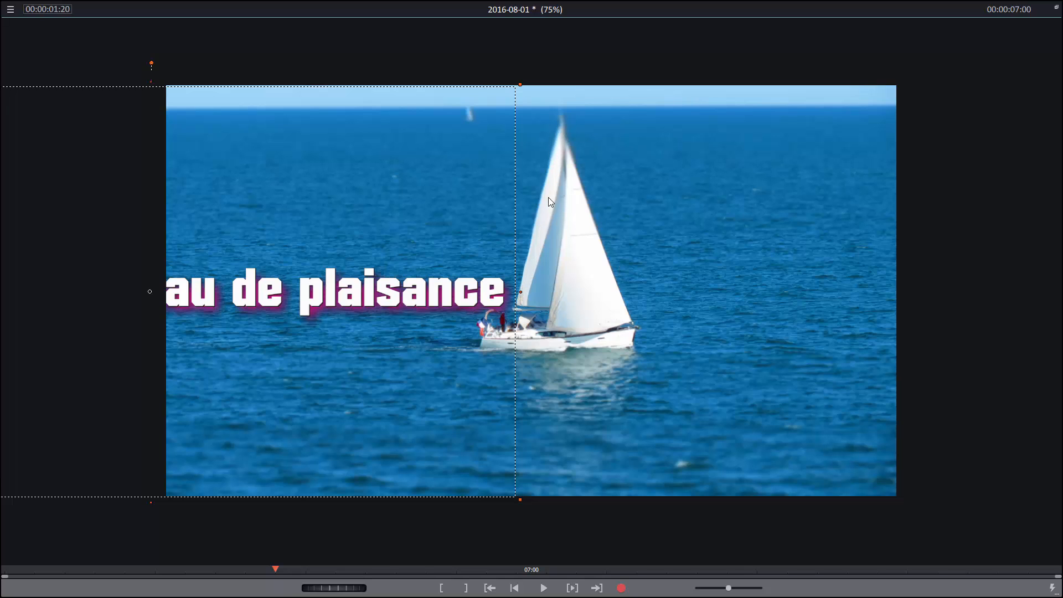
left_click(1055, 10)
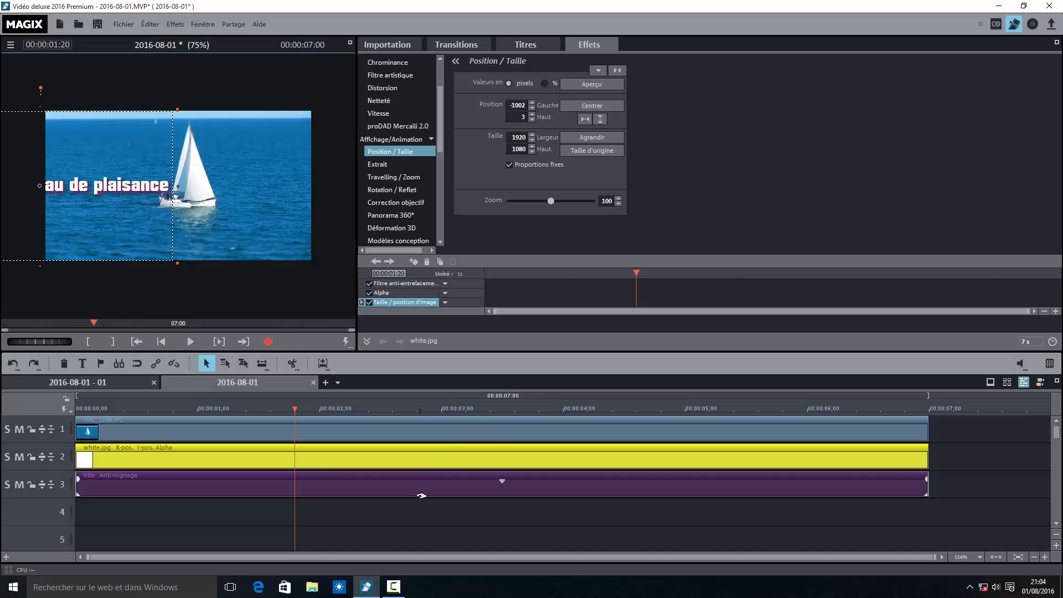
Raise the title to mid-sail height at about -52, 244 px and enlarge it to about 2036 by 258 px.
left_click_drag(133, 179, 131, 157)
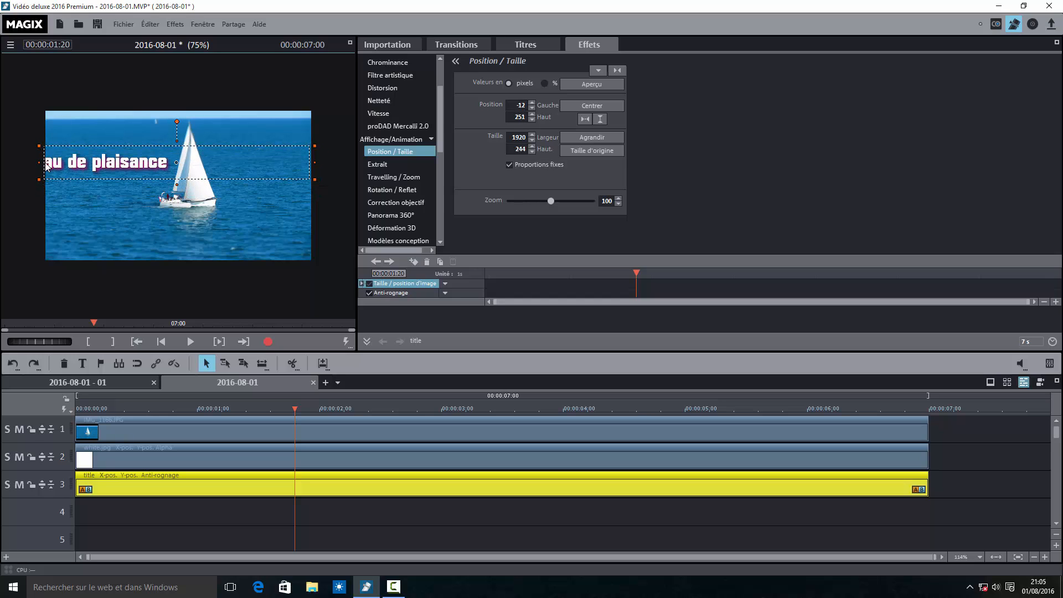
left_click_drag(60, 155, 59, 155)
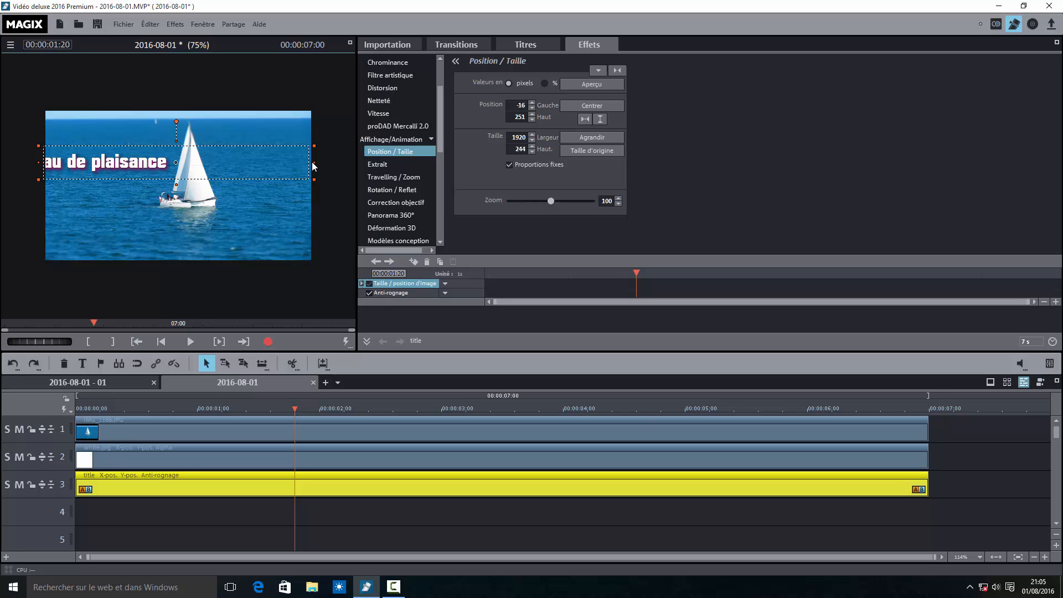
left_click_drag(313, 161, 325, 162)
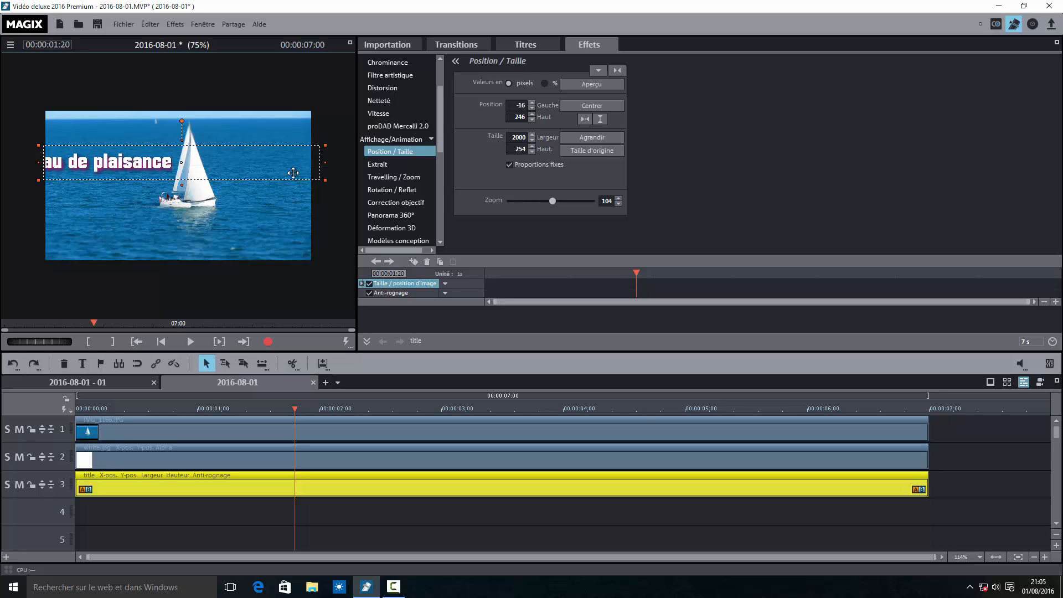
left_click_drag(38, 161, 34, 162)
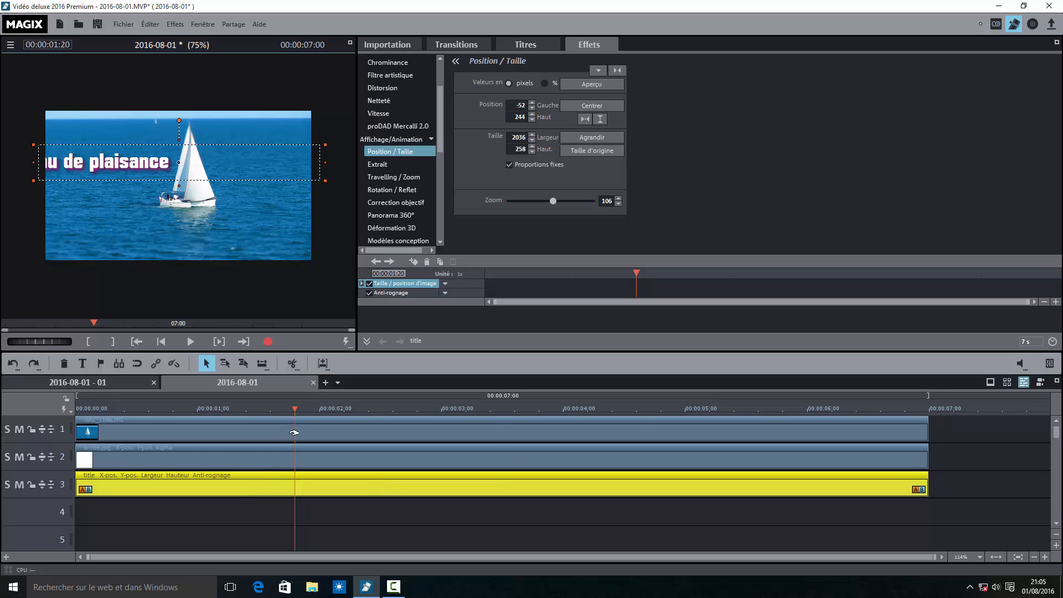
Warp the track 2 white image with Déformation 3D, placing its right corners at about 1029, 111 and 921, 581 along the sail's left edge.
left_click(290, 458)
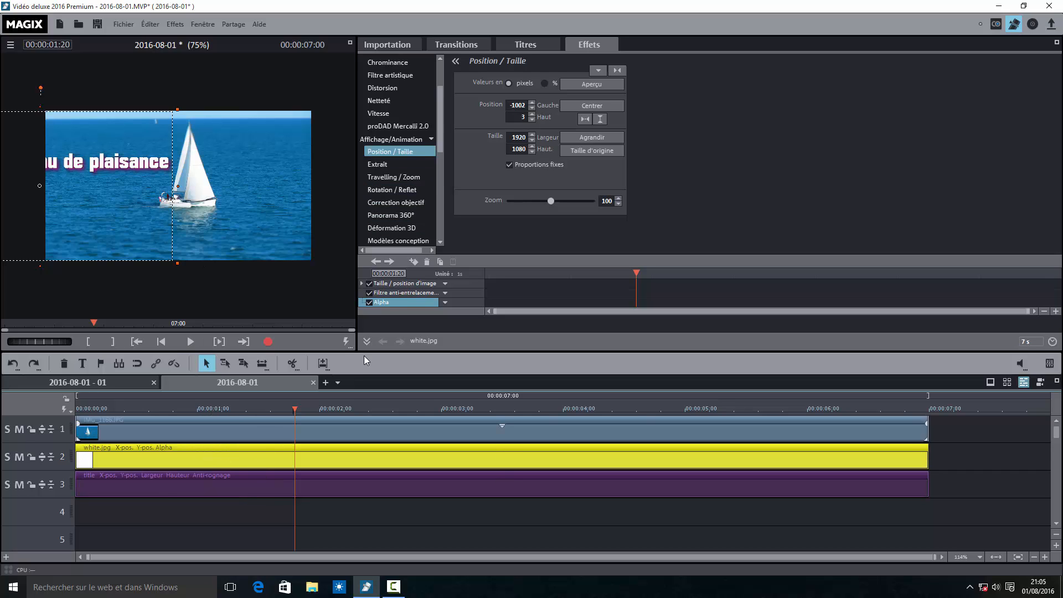
left_click(429, 141)
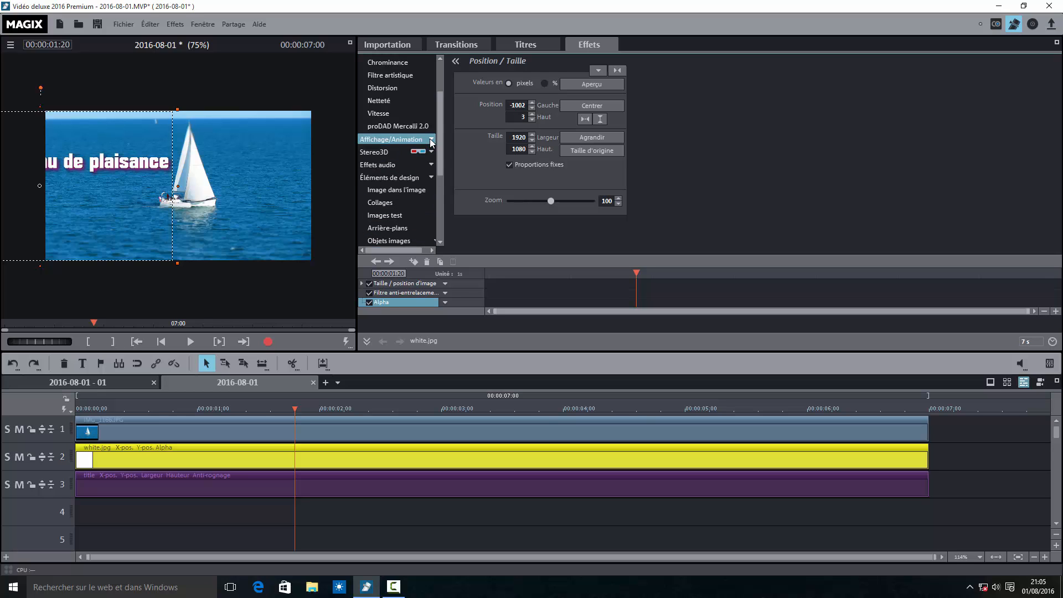
left_click(422, 141)
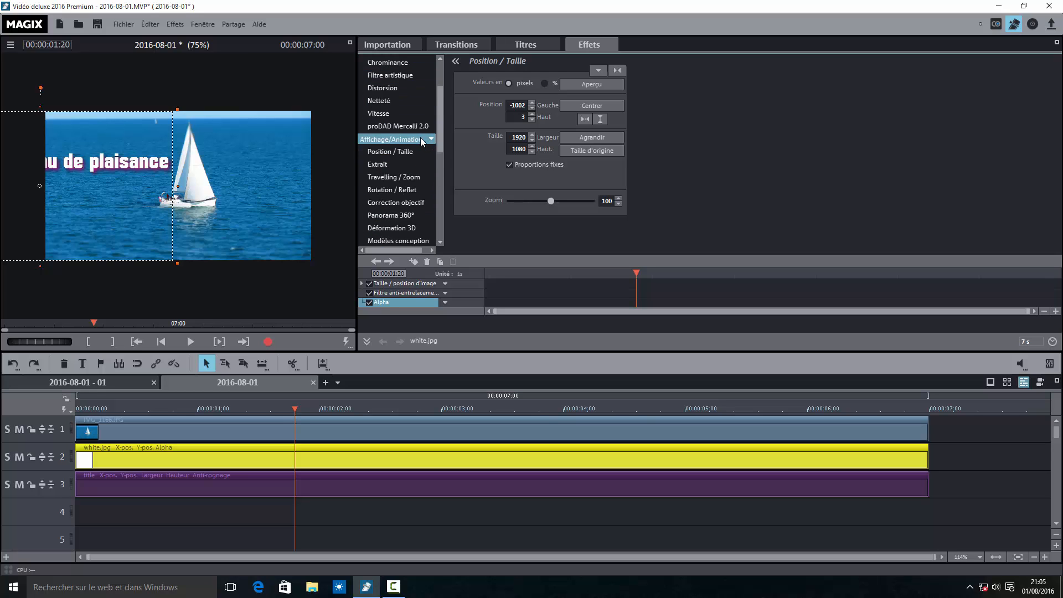
left_click(416, 226)
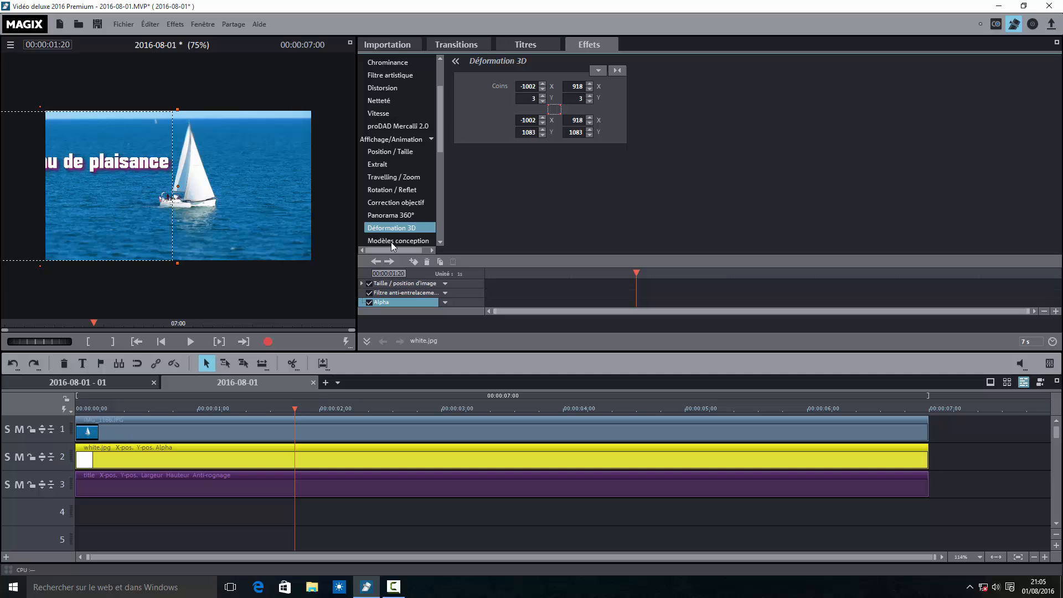
left_click(348, 42)
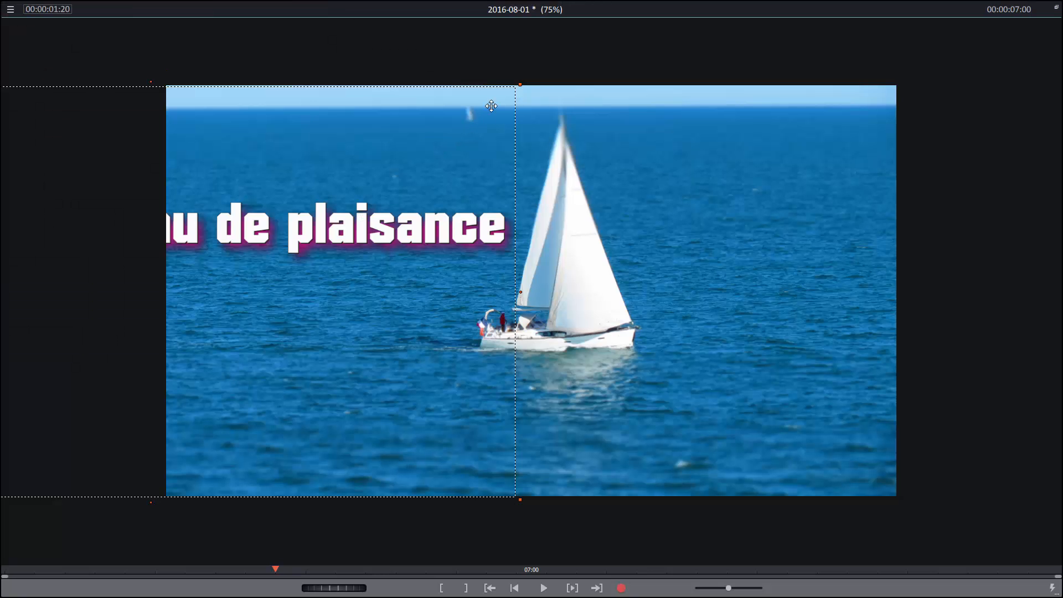
left_click_drag(520, 84, 561, 124)
left_click_drag(520, 501, 521, 307)
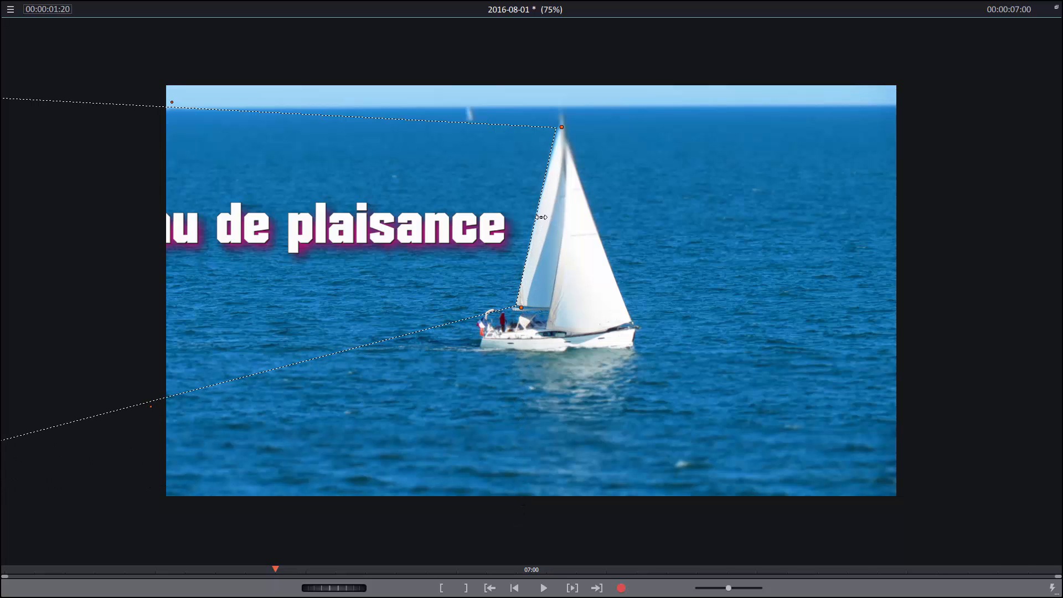
left_click_drag(541, 217, 541, 217)
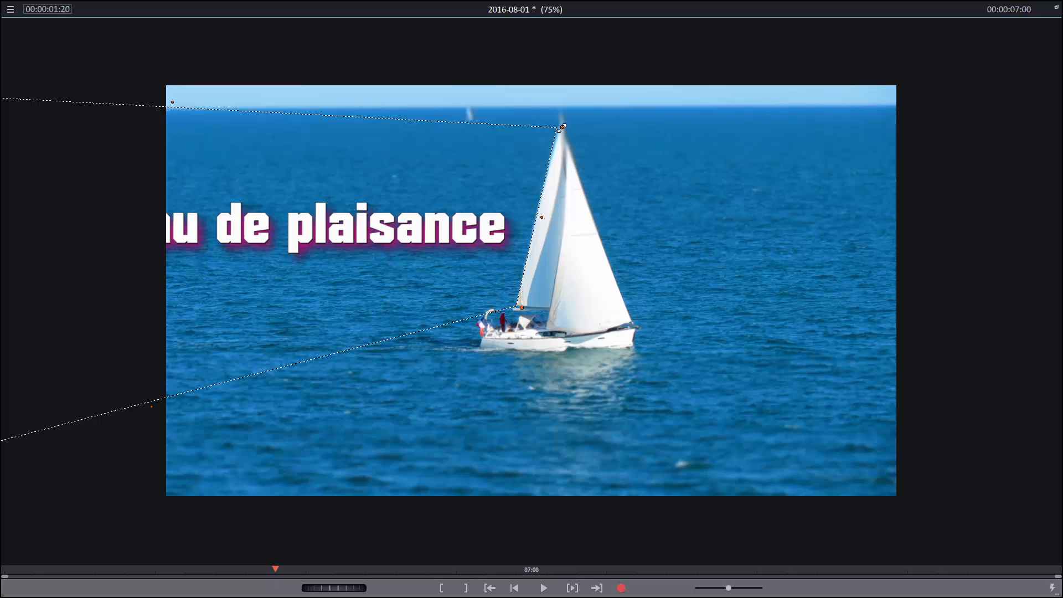
left_click_drag(562, 128, 562, 128)
Play back the title against the warped mask in the enlarged preview, and return to the normal layout.
left_click(542, 588)
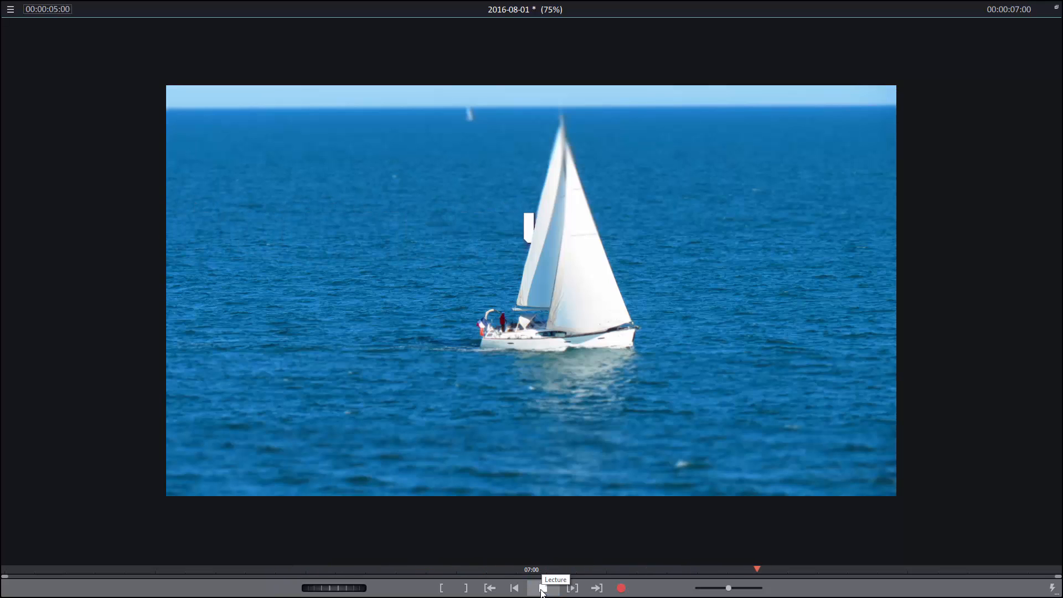
left_click(542, 589)
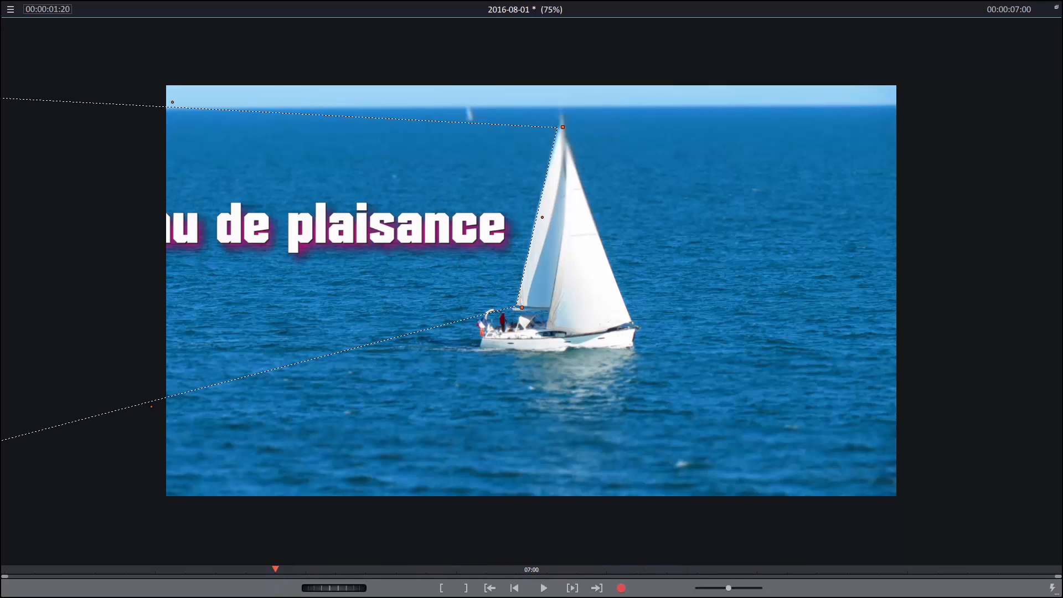
left_click(1055, 10)
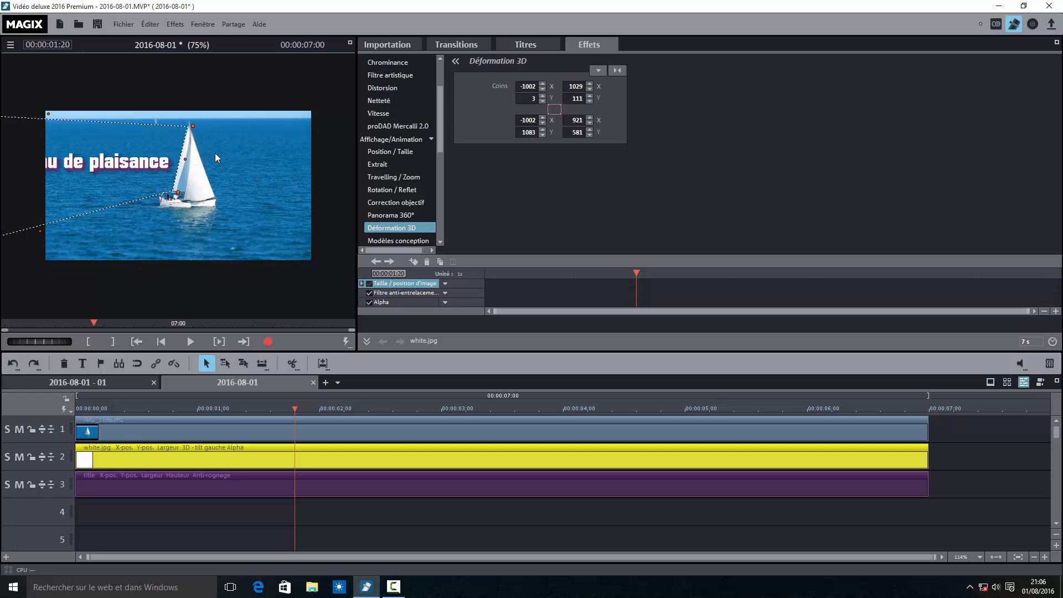
Select the white image and title clips on tracks 2 and 3 together and copy them.
left_click(232, 483)
left_click(237, 450)
left_click(224, 485)
left_click(233, 455)
left_click(1016, 428)
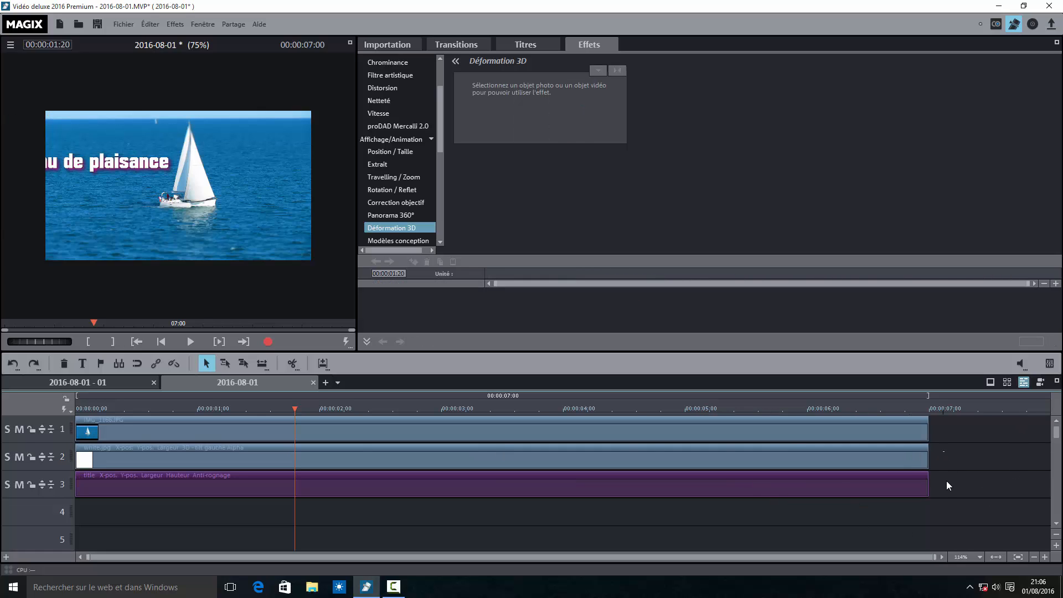
left_click_drag(945, 490, 859, 487)
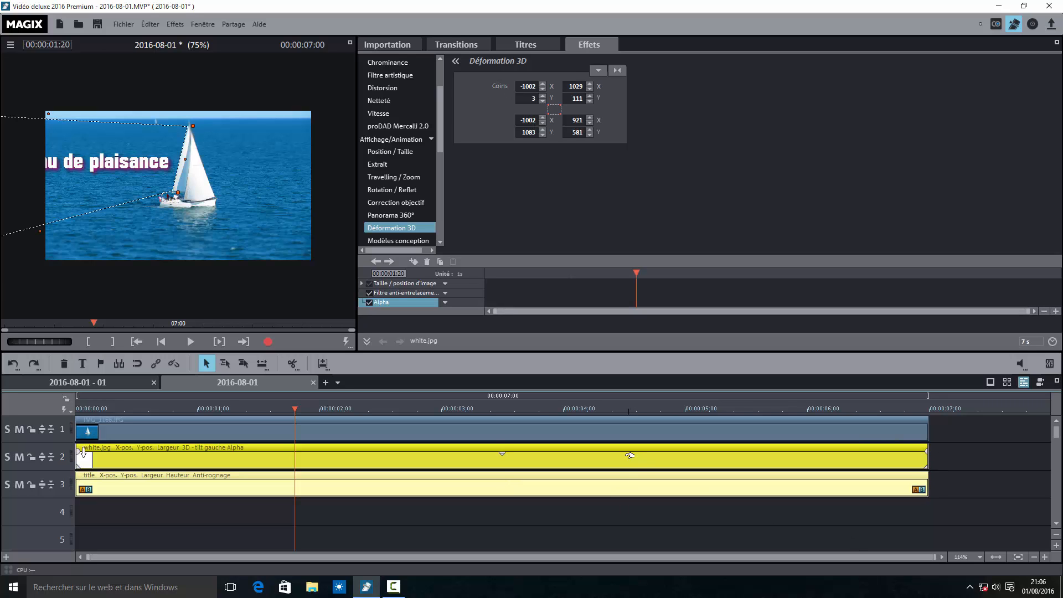
right_click(615, 491)
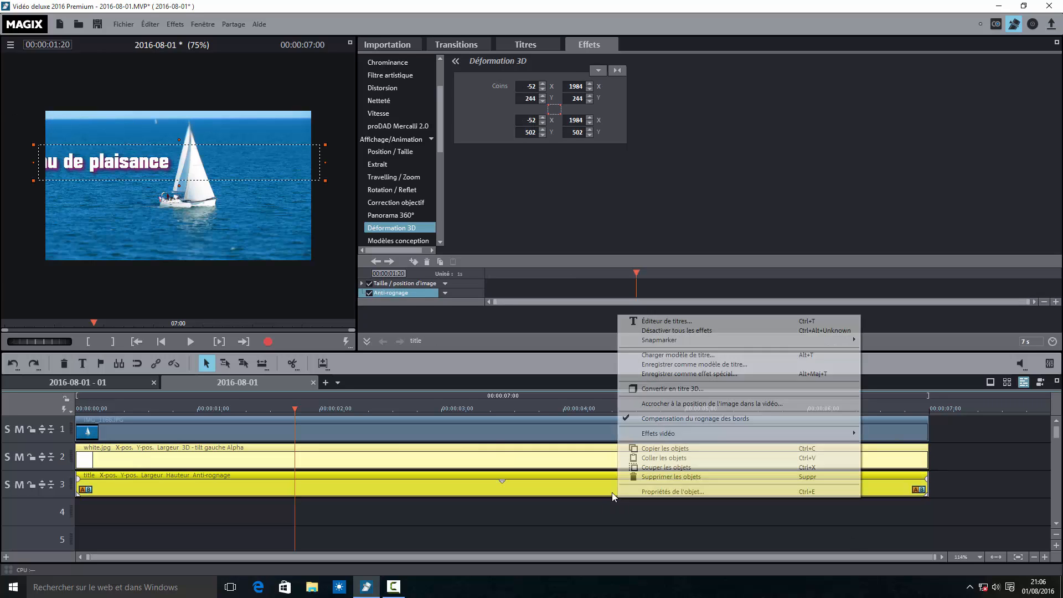
left_click(662, 450)
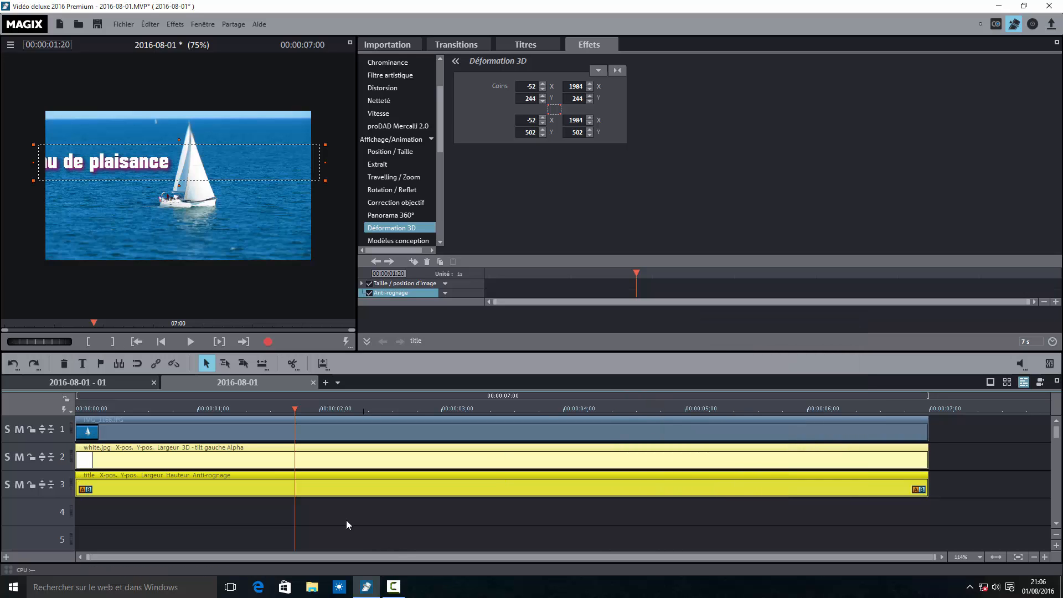
Paste the copied white image and title, and place them on tracks 4 and 5 at the start of the timeline.
right_click(197, 519)
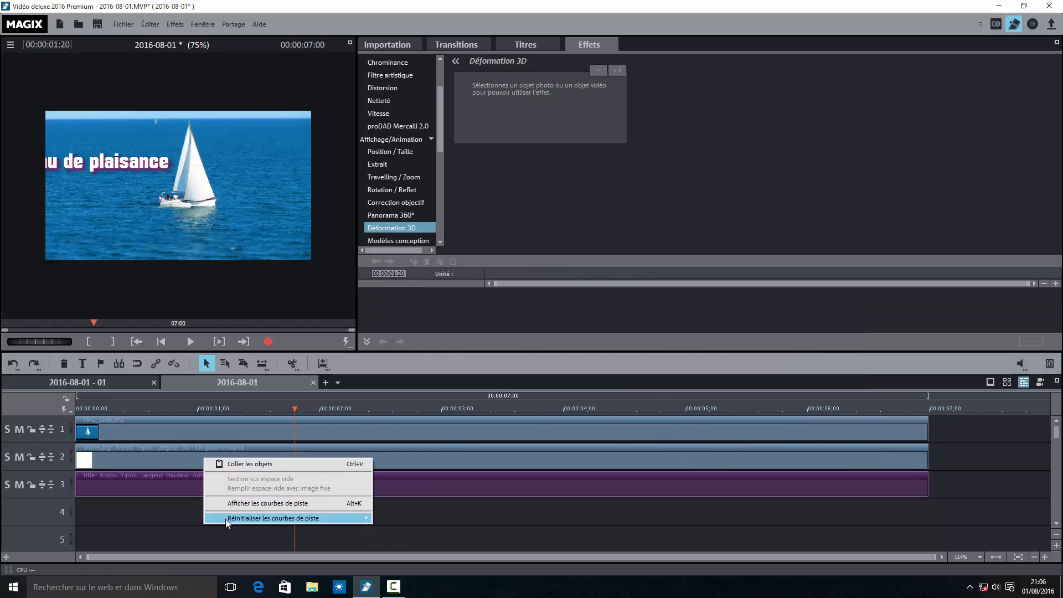
left_click(245, 466)
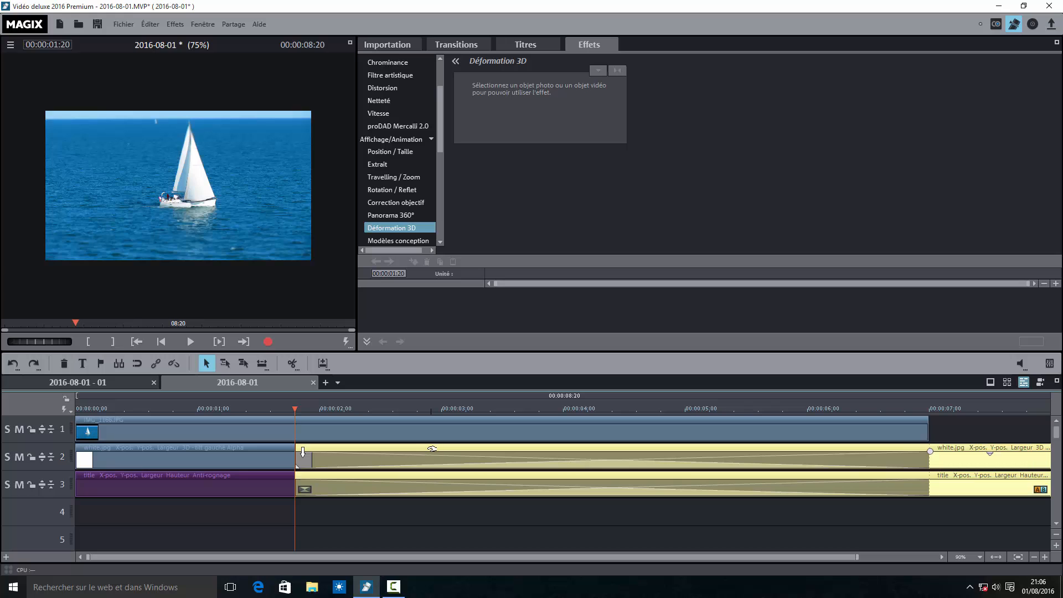
left_click_drag(303, 451, 288, 506)
left_click_drag(418, 504, 190, 505)
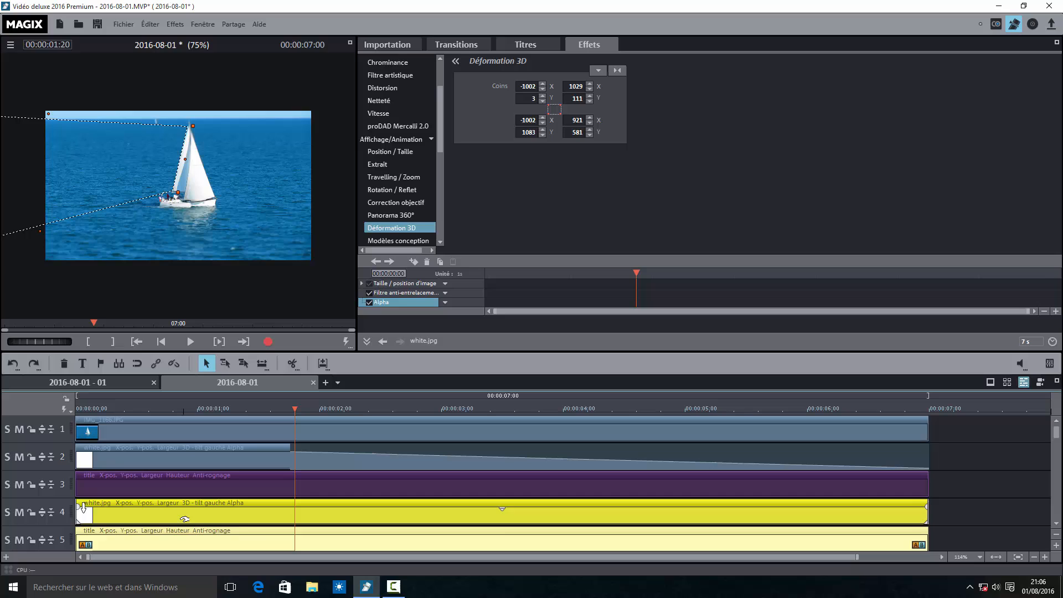
At 00:00:02:06, move the track 4 white image to the right of the sailboat, its right corners at about X 3257 and 3149.
left_click(134, 518)
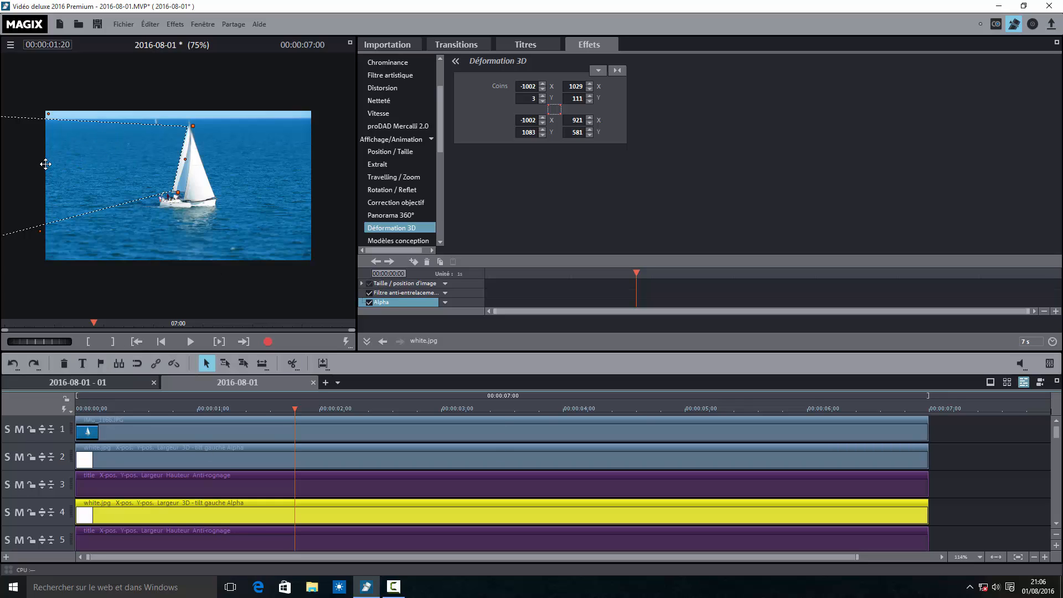
left_click_drag(294, 410, 348, 414)
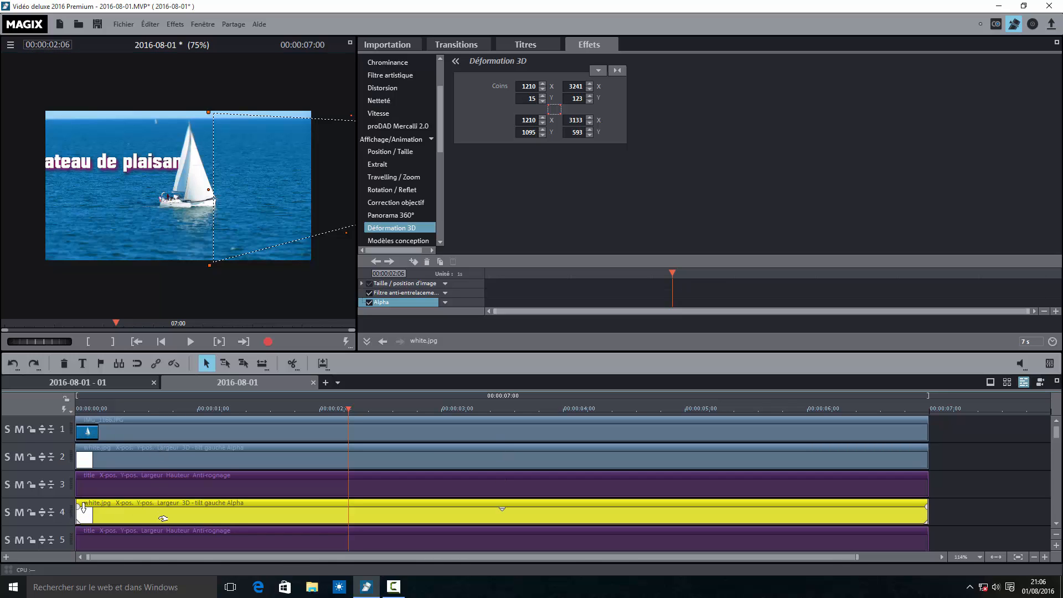
left_click(350, 42)
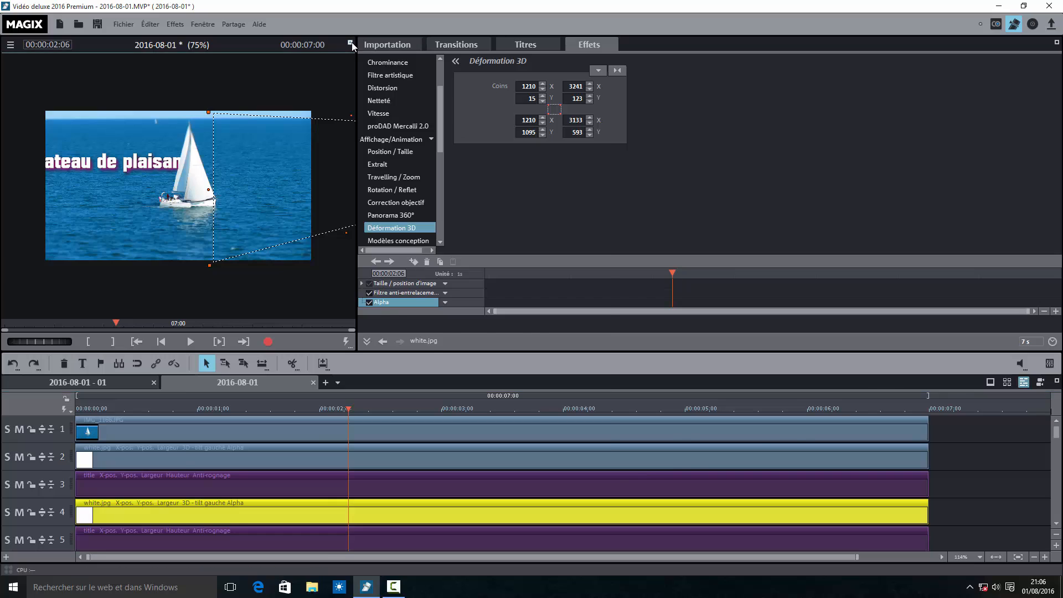
left_click_drag(693, 216, 701, 219)
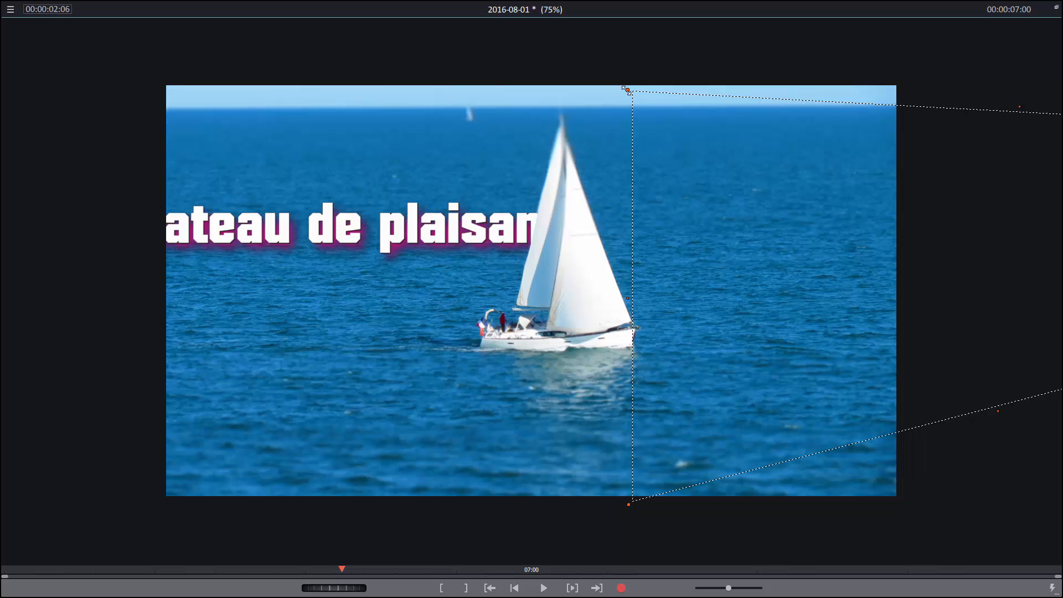
Warp the track 4 white image in the enlarged preview, placing its left corners at about 1051, 138 and 1217, 623 along the sail's right edge.
left_click_drag(626, 89, 563, 138)
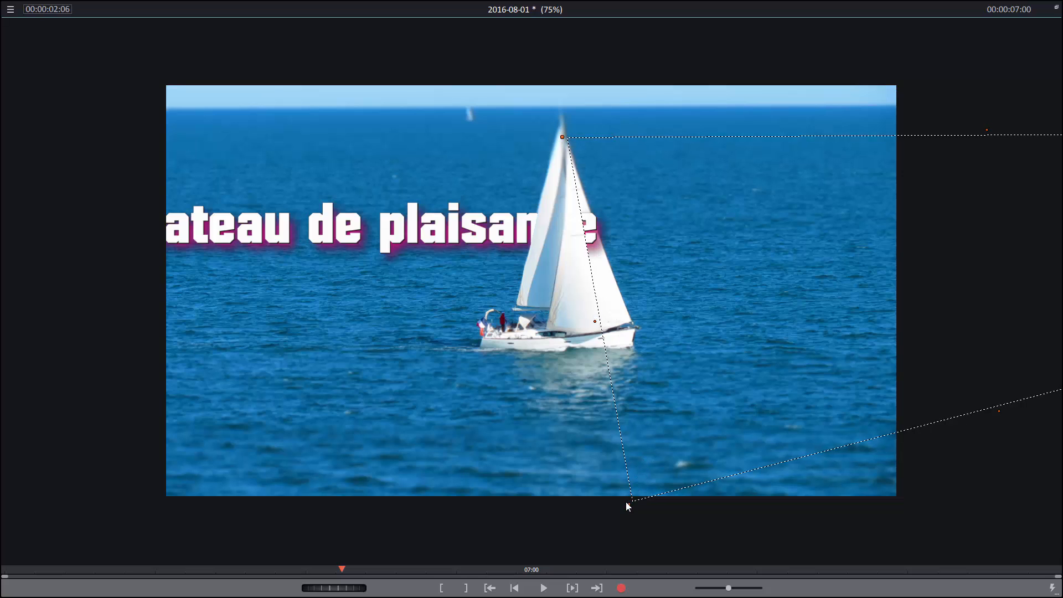
left_click_drag(628, 505, 627, 324)
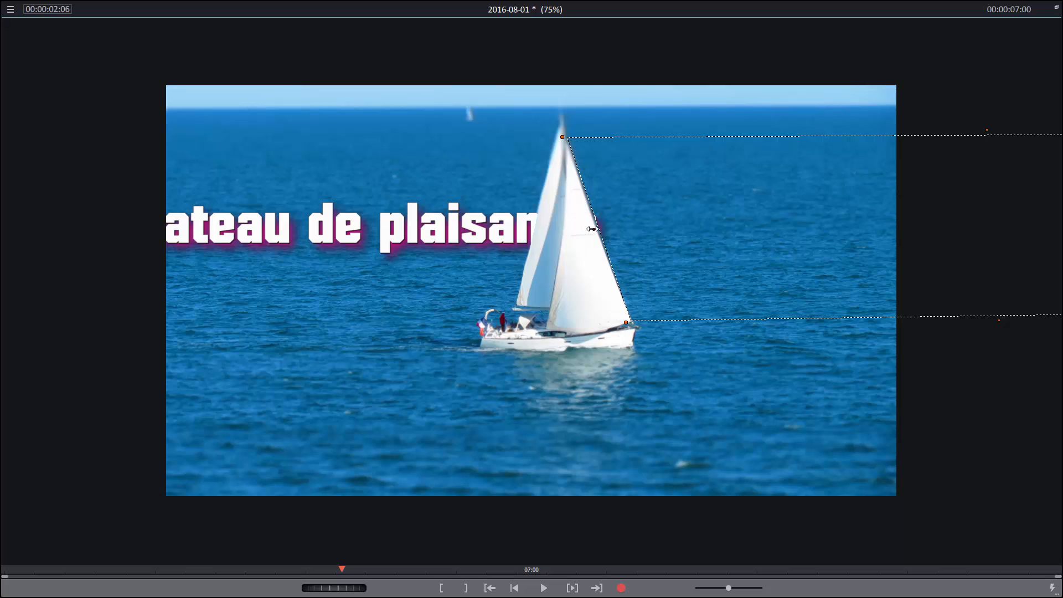
left_click_drag(594, 231, 592, 231)
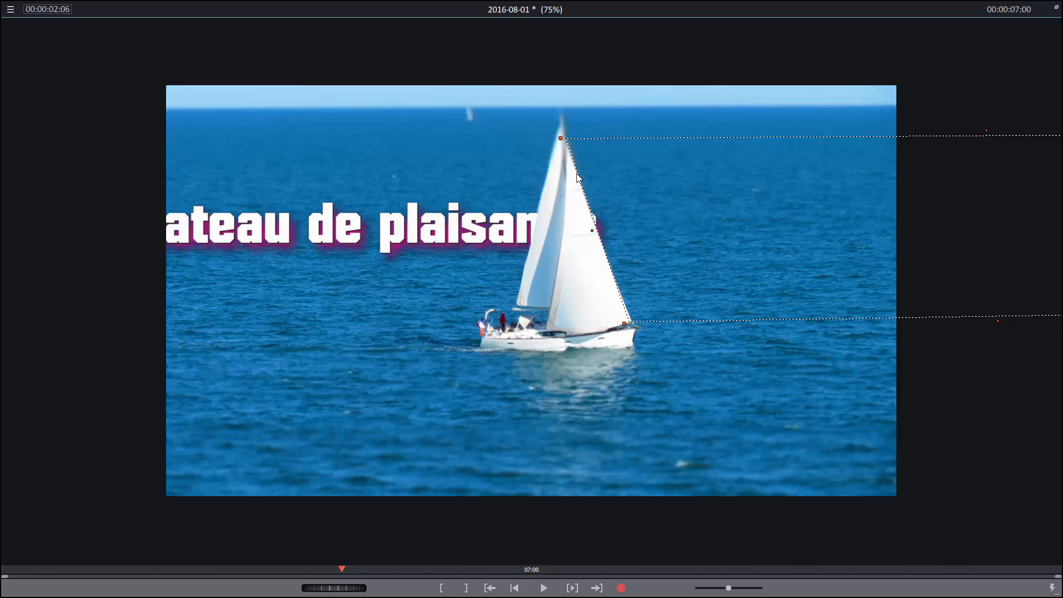
left_click_drag(562, 138, 563, 136)
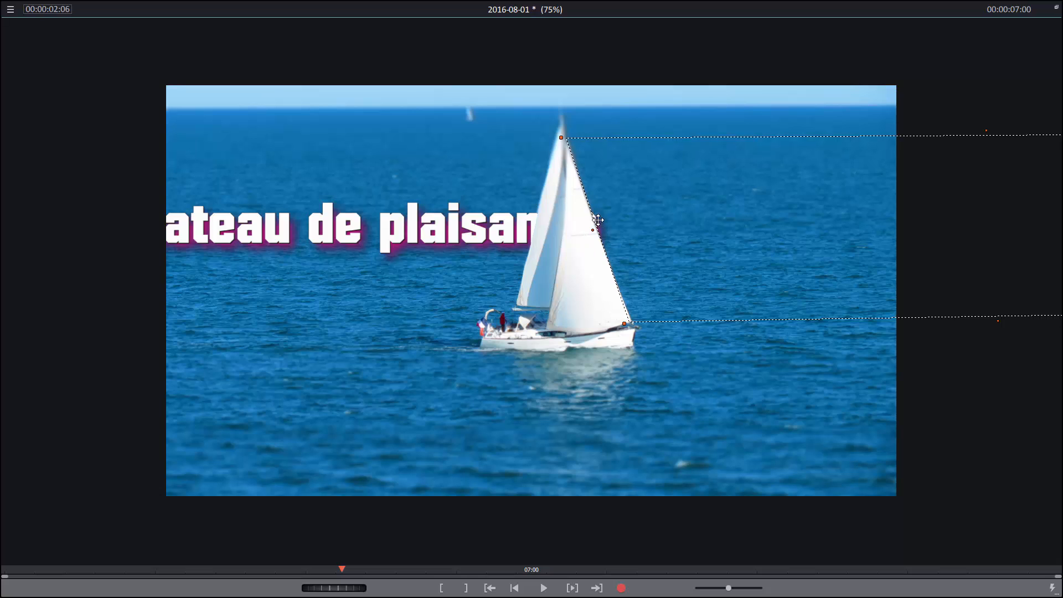
left_click(1057, 10)
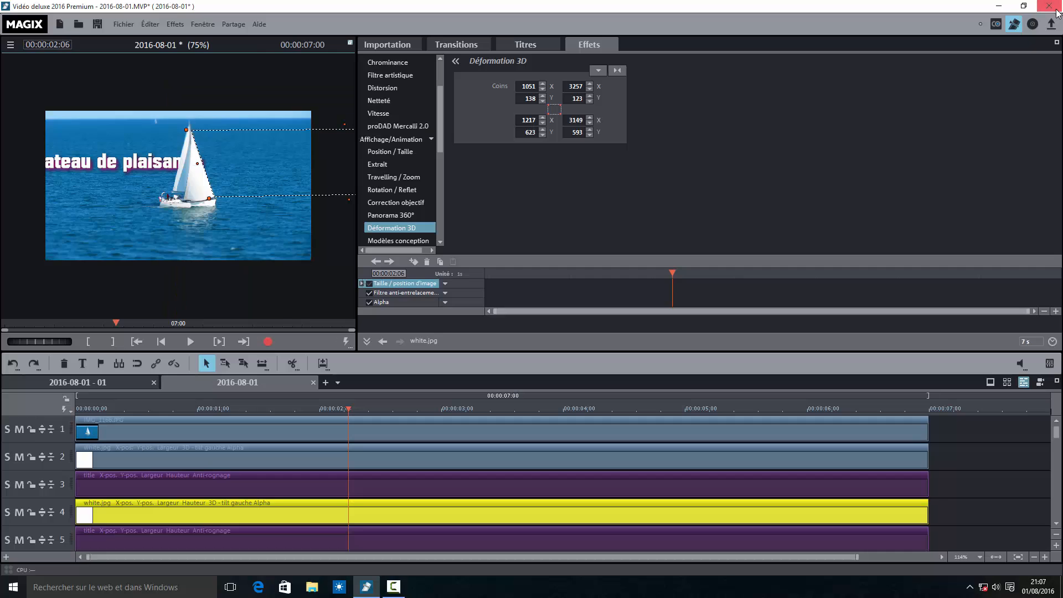
Zoom the preview to 150 %, play the title from the start in the enlarged preview, and return to the normal layout.
left_click(8, 45)
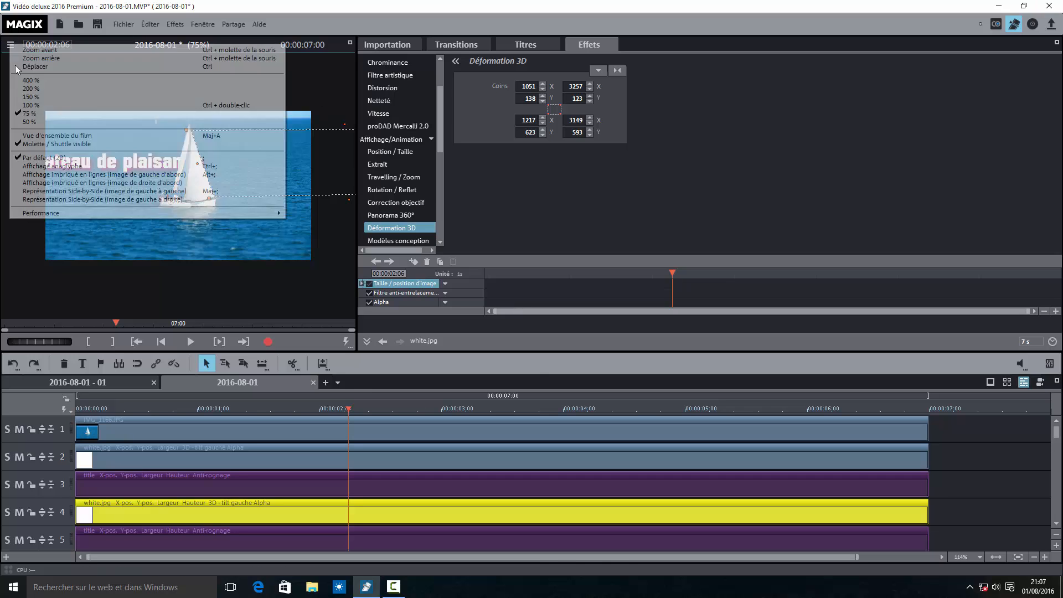
left_click(28, 96)
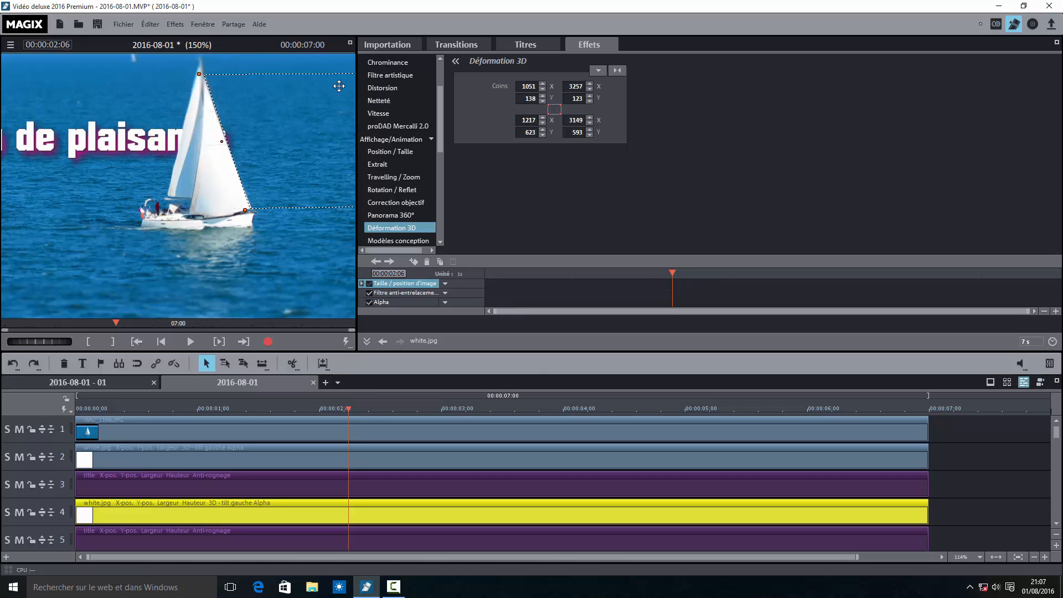
left_click(350, 42)
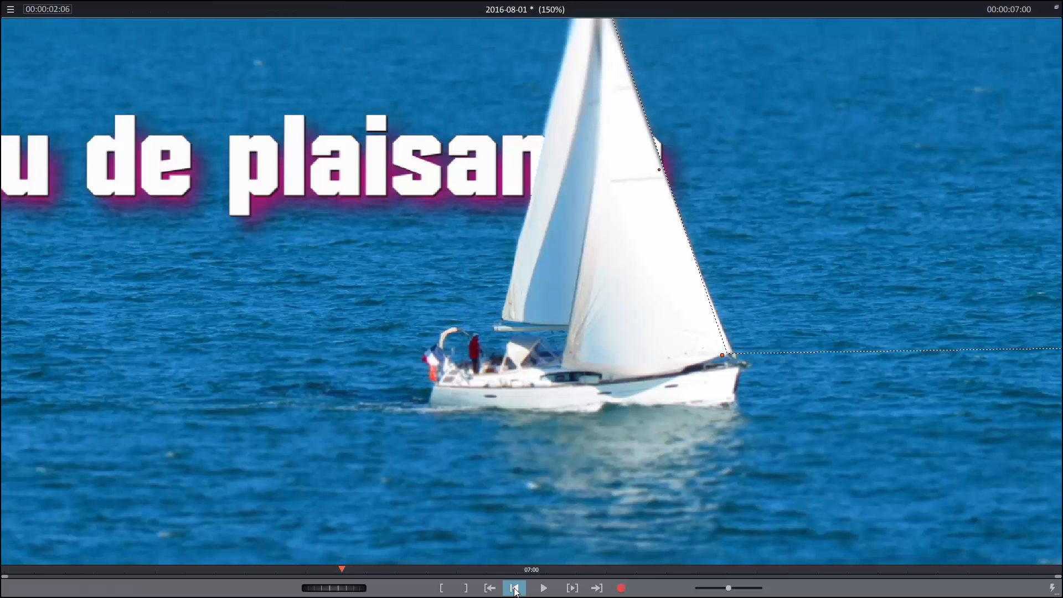
left_click(512, 590)
left_click(544, 589)
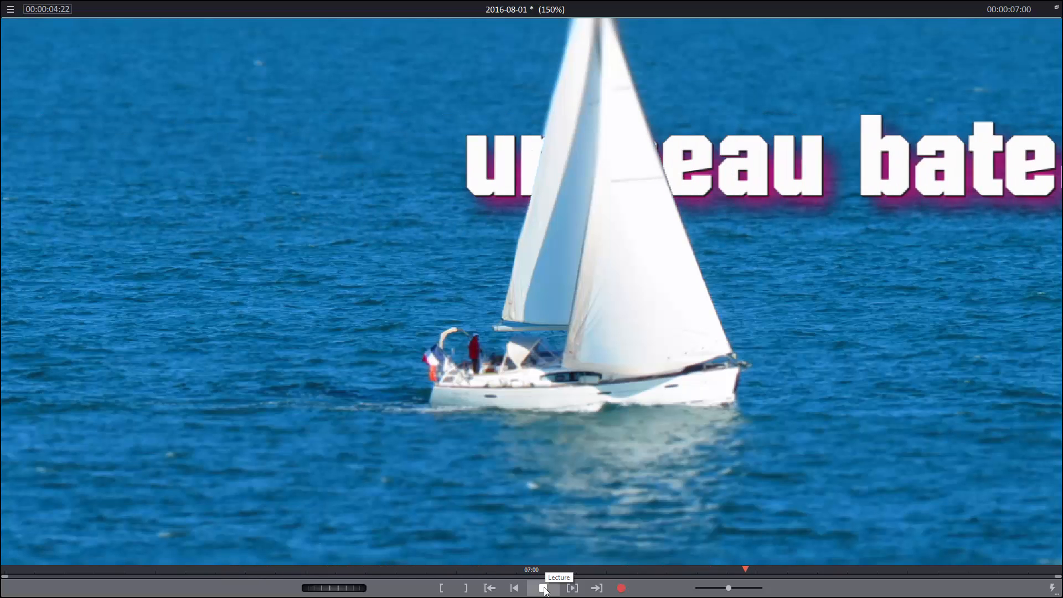
left_click(544, 589)
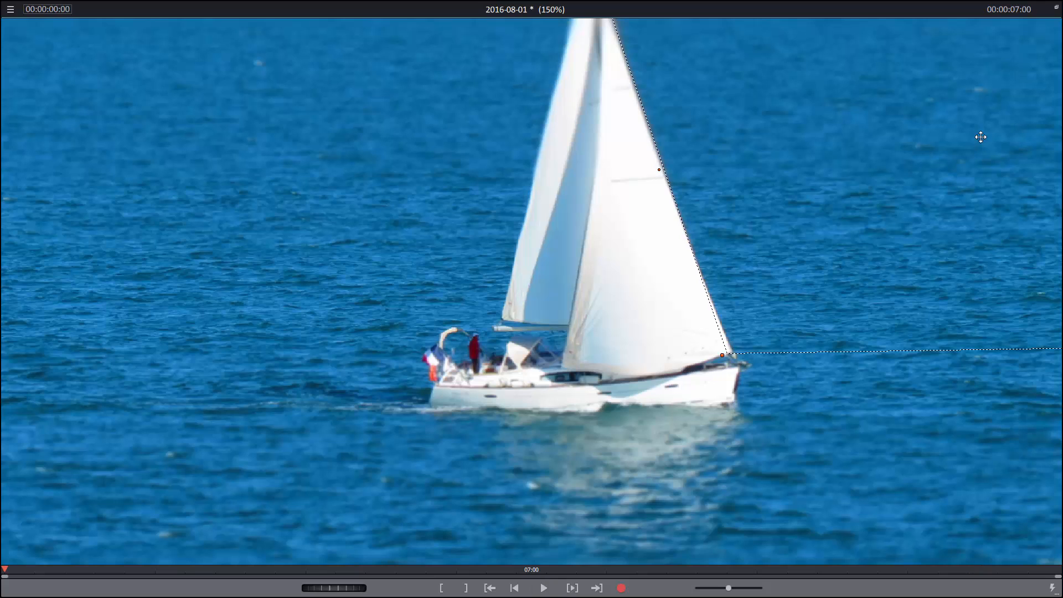
left_click(1056, 9)
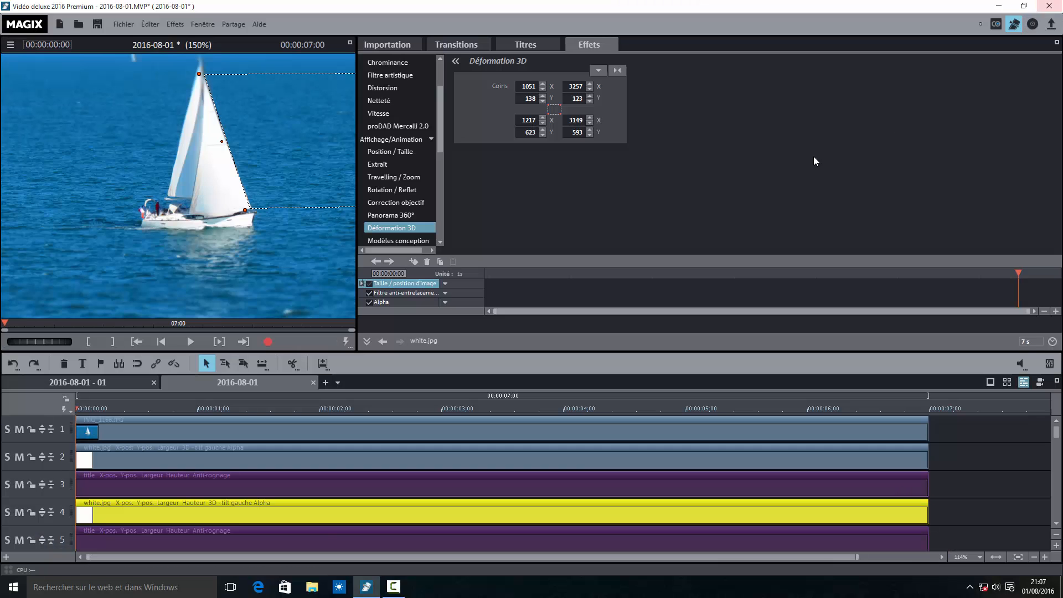